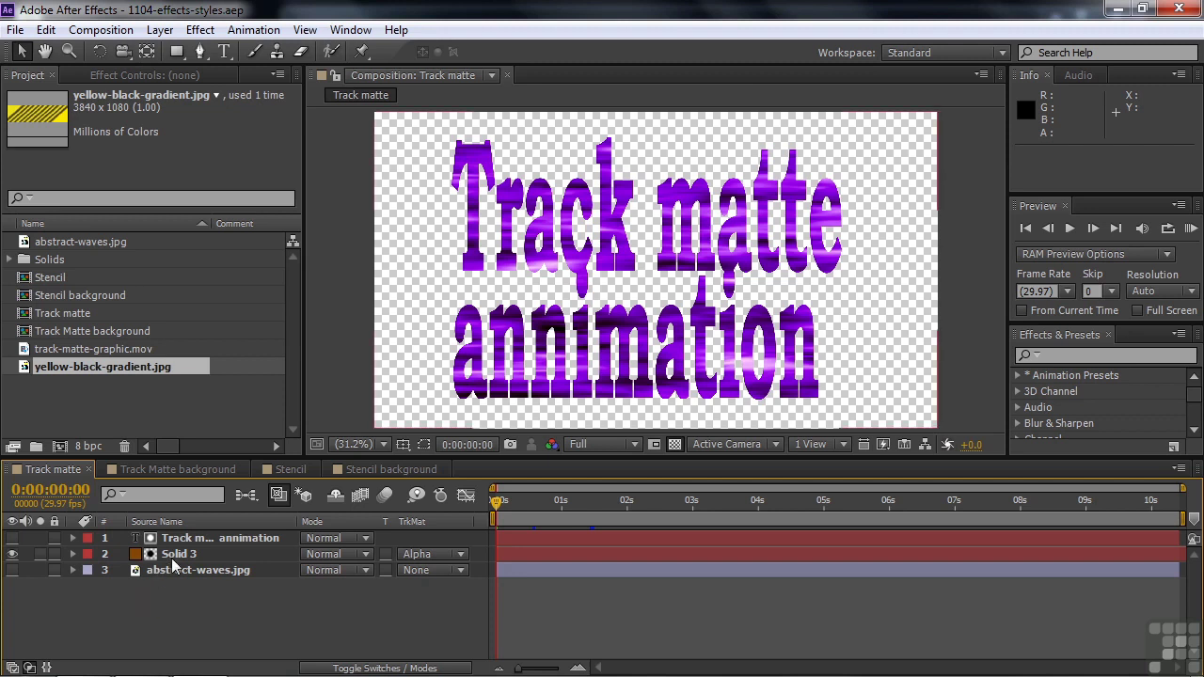
Show the abstract-waves.jpg background layer briefly and hide it again
mouse_move(499, 501)
mouse_down()
mouse_move(550, 504)
mouse_move(496, 505)
mouse_up()
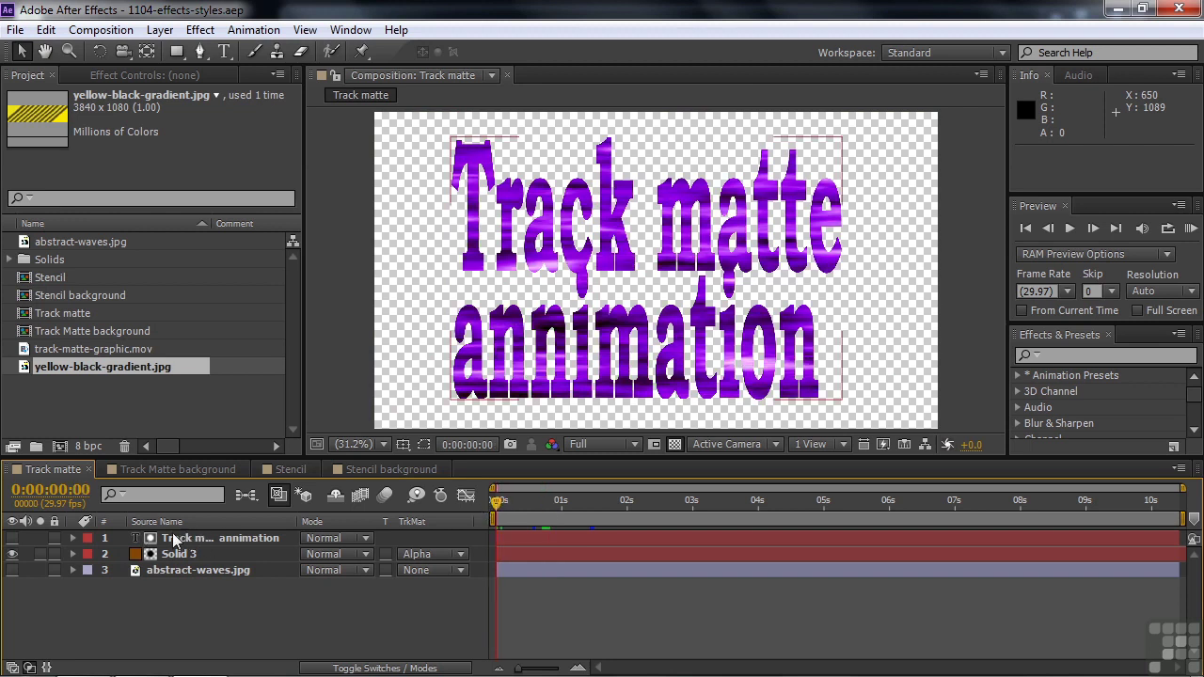
click(135, 572)
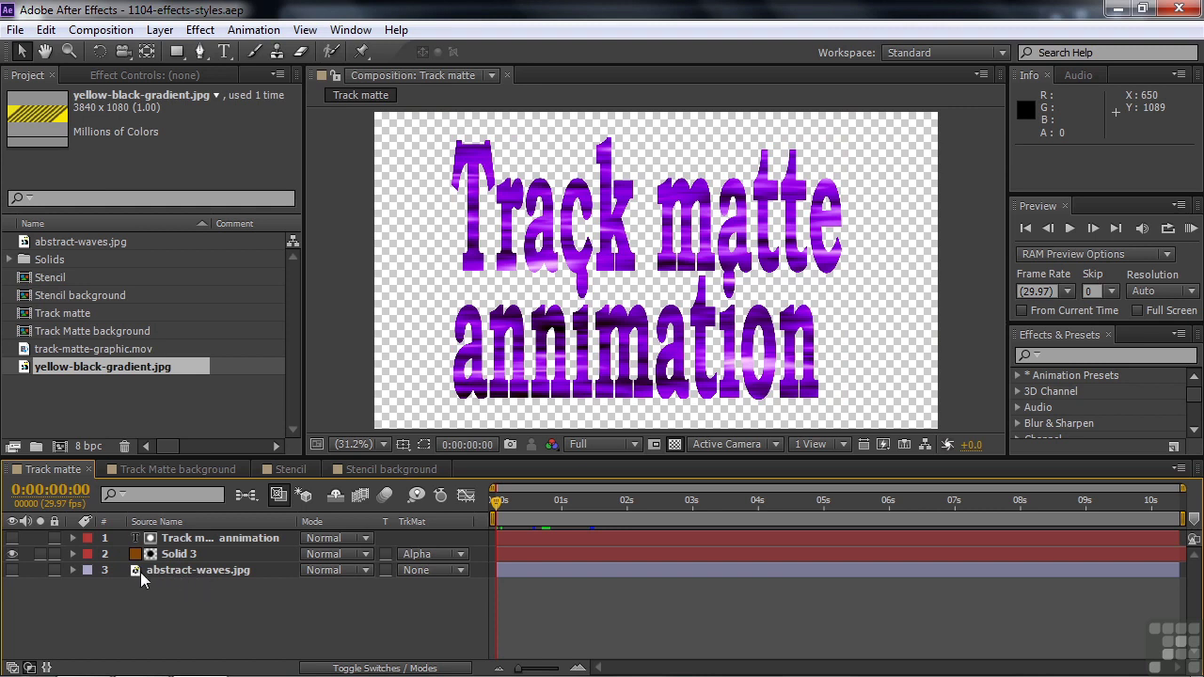
click(13, 570)
click(13, 571)
Search the effects and presets for "drop s"
click(1050, 354)
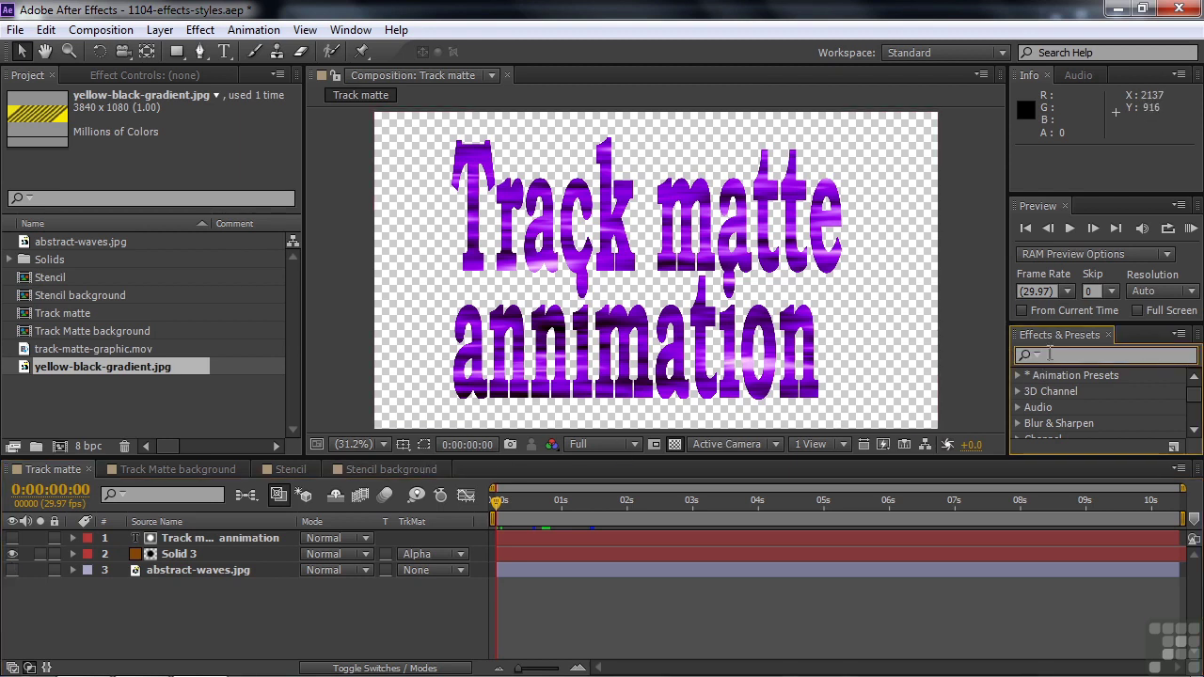
text(drop s)
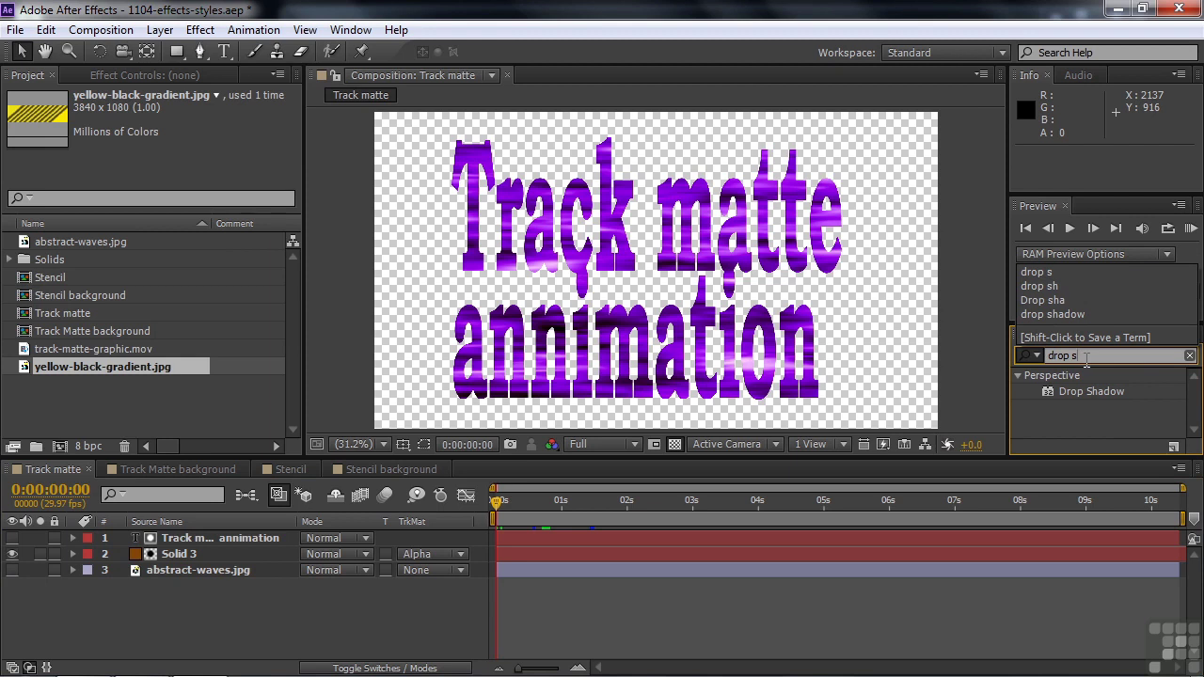
click(1087, 359)
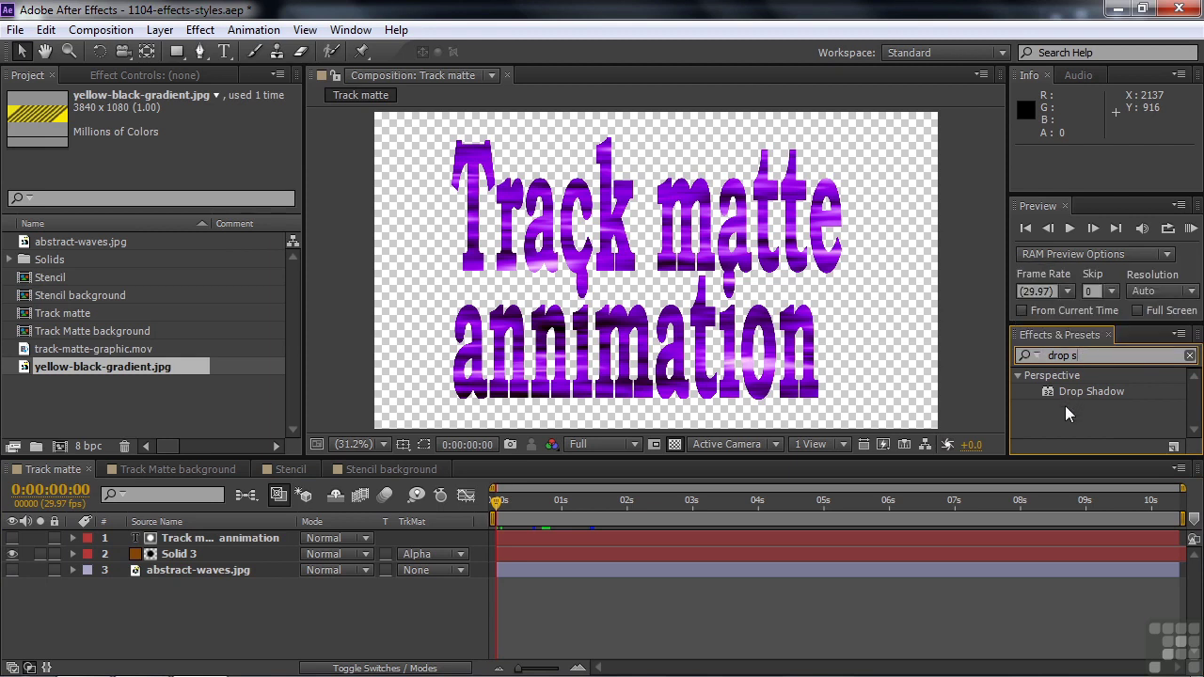
Try a Drop Shadow with a distance of 70 on the text matte layer, and delete the effect
click(198, 538)
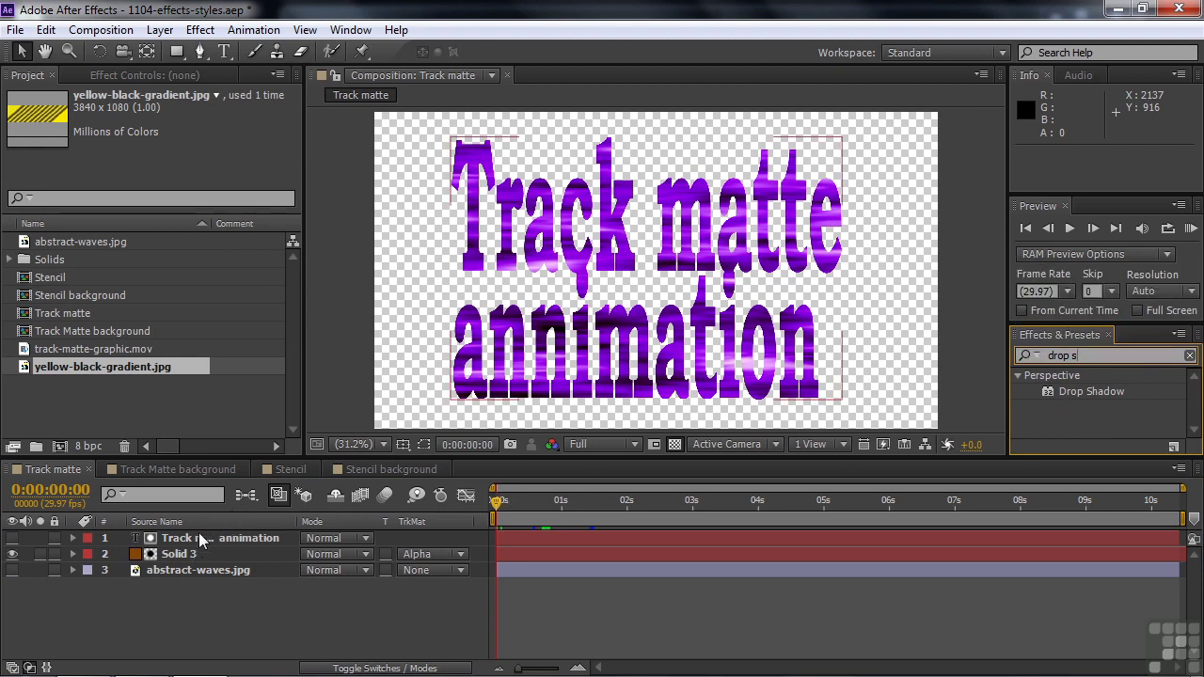
click(177, 555)
drag(1057, 393, 518, 535)
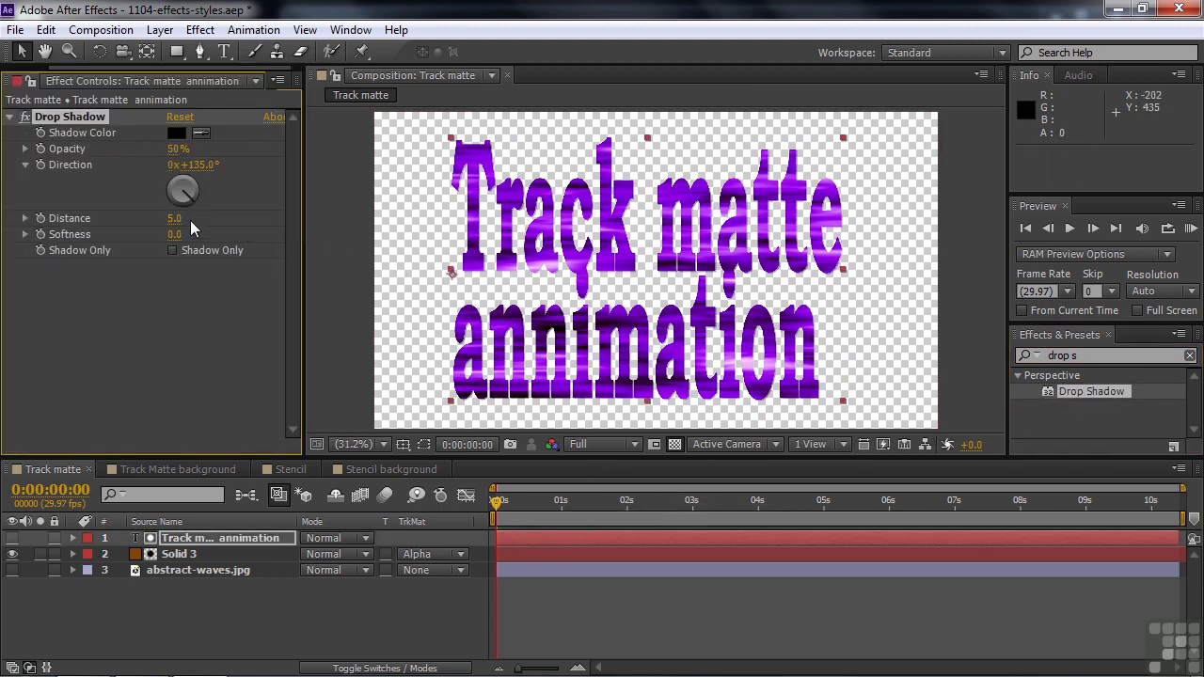
drag(175, 218, 293, 278)
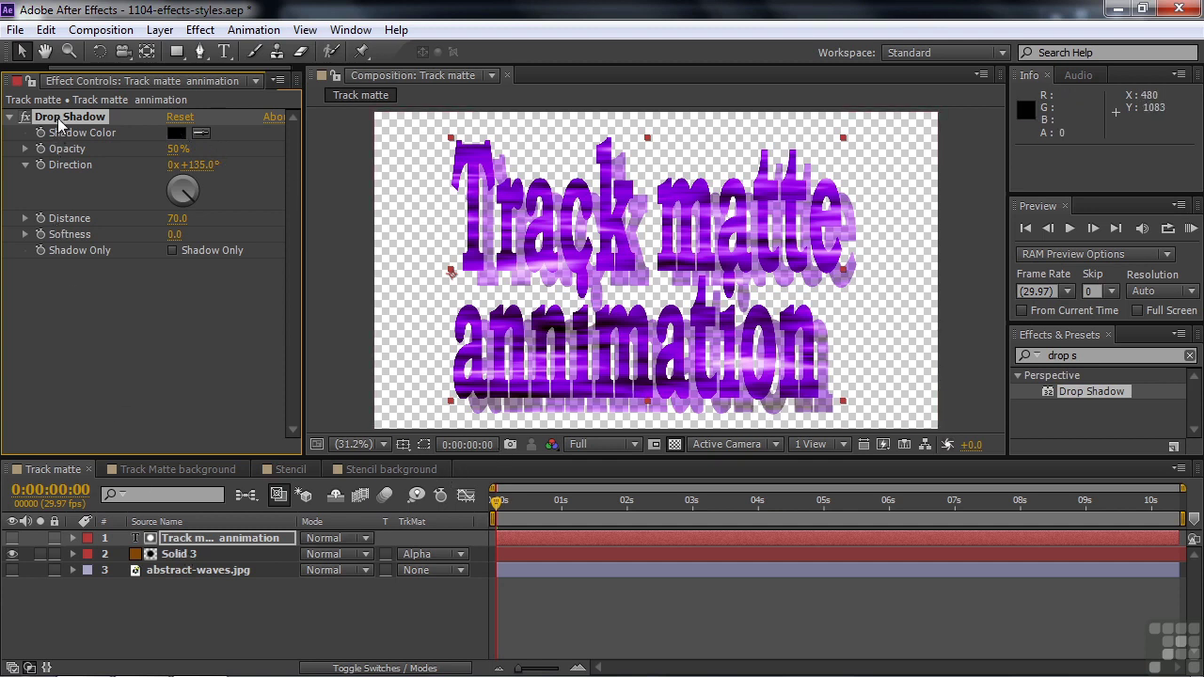
key(Delete)
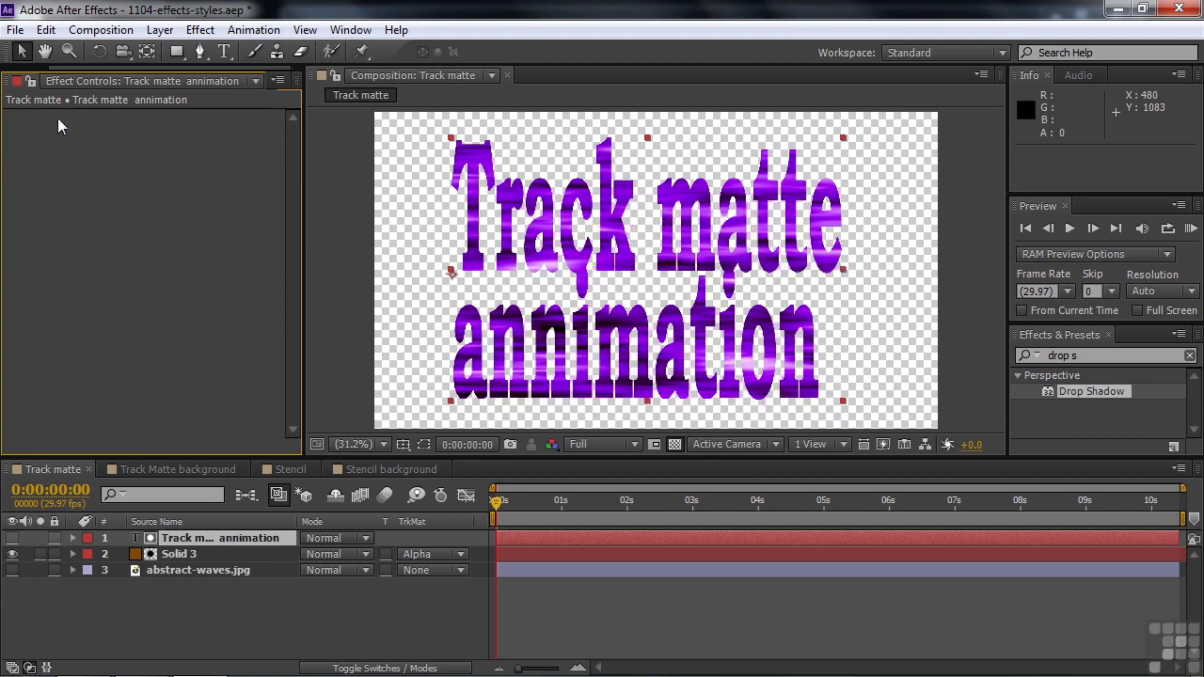
Try a Drop Shadow with an increased distance on the Solid 3 layer, and delete the effect
click(179, 557)
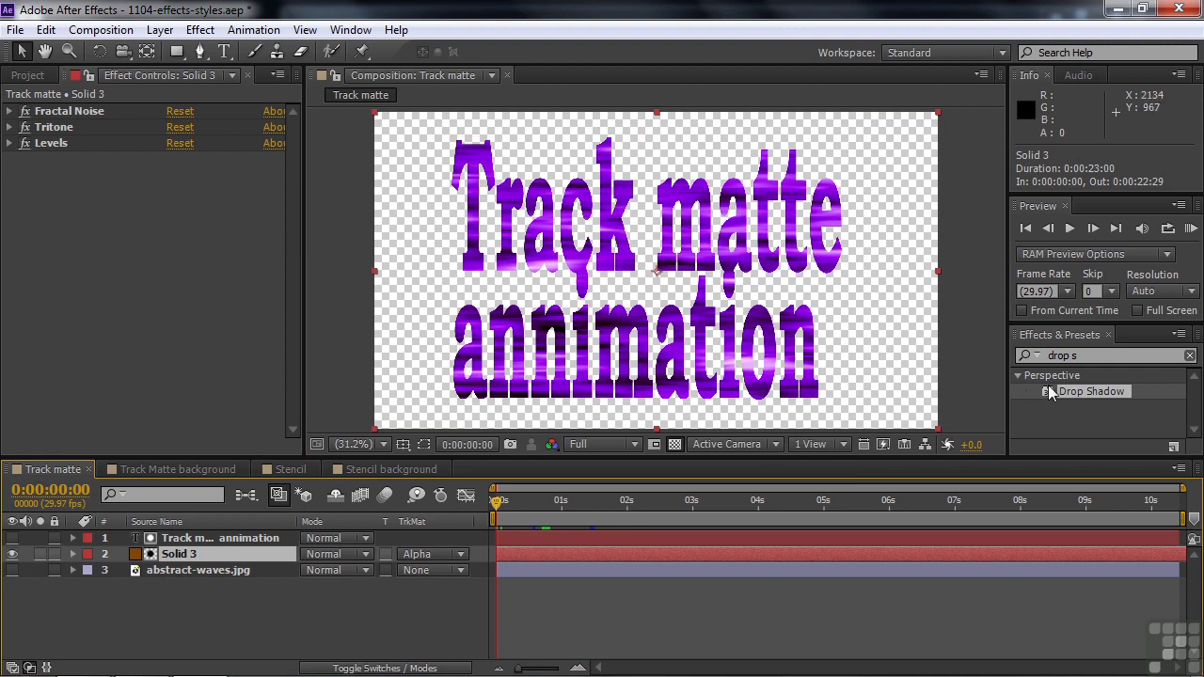
drag(1049, 392, 608, 557)
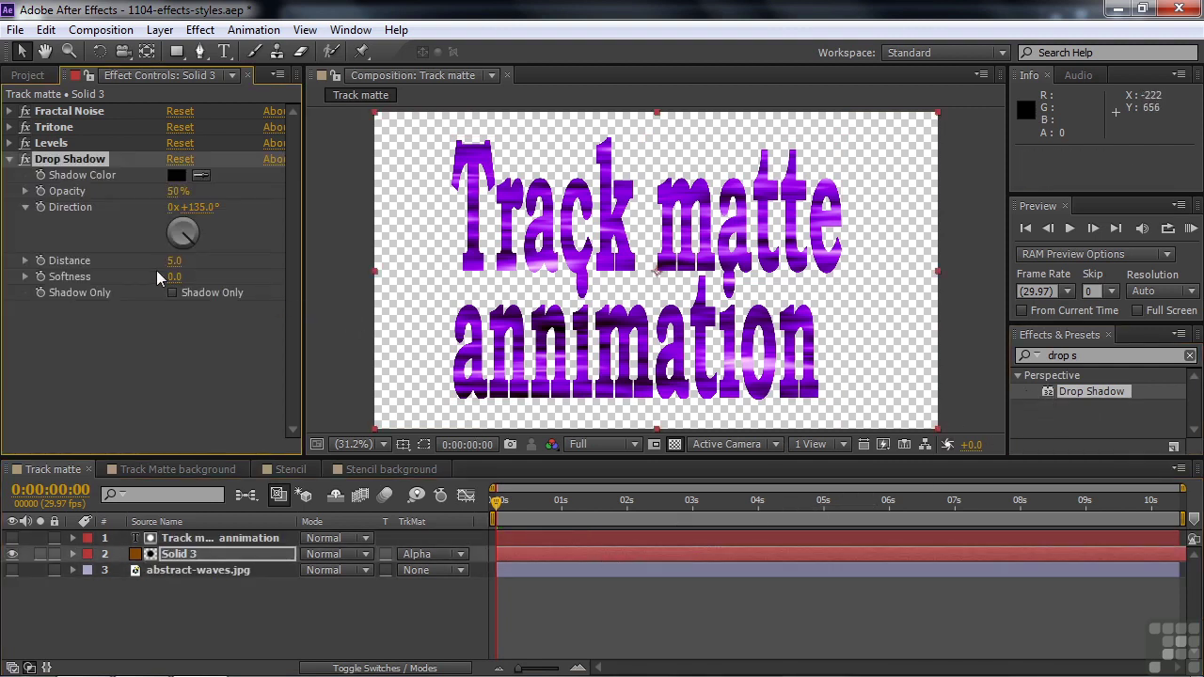
drag(176, 261, 384, 309)
key(Delete)
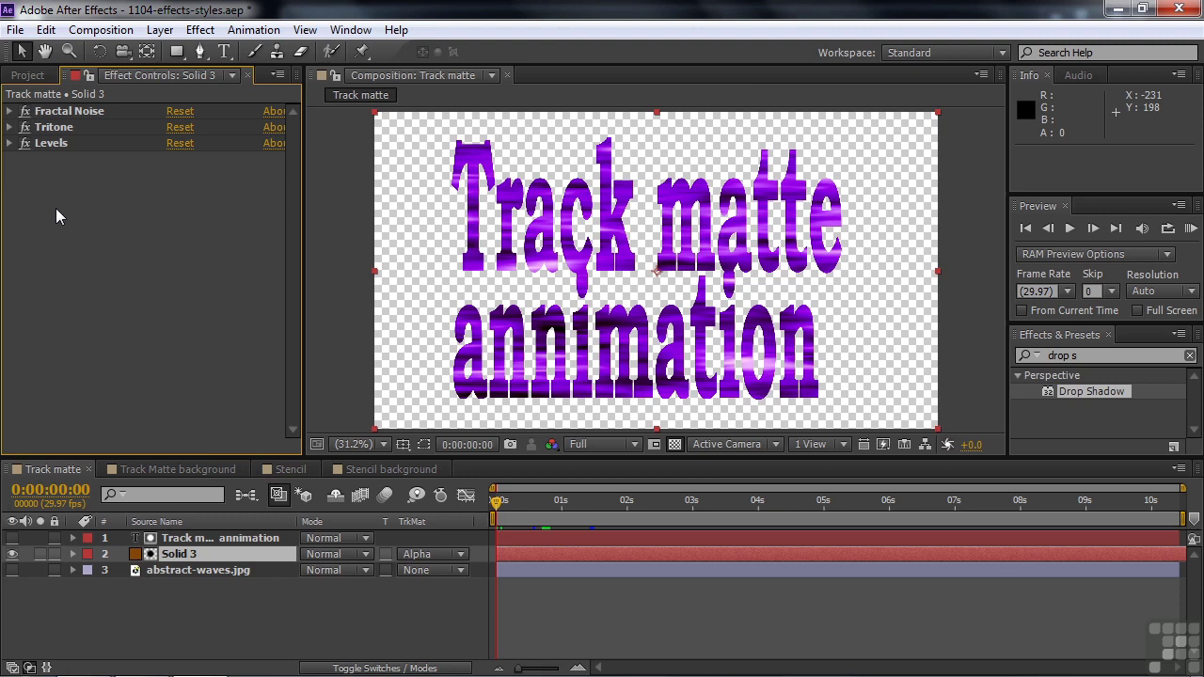
Nest the Track matte composition above abstract-waves.jpg in Track Matte background and give it a Drop Shadow with distance 51
click(25, 77)
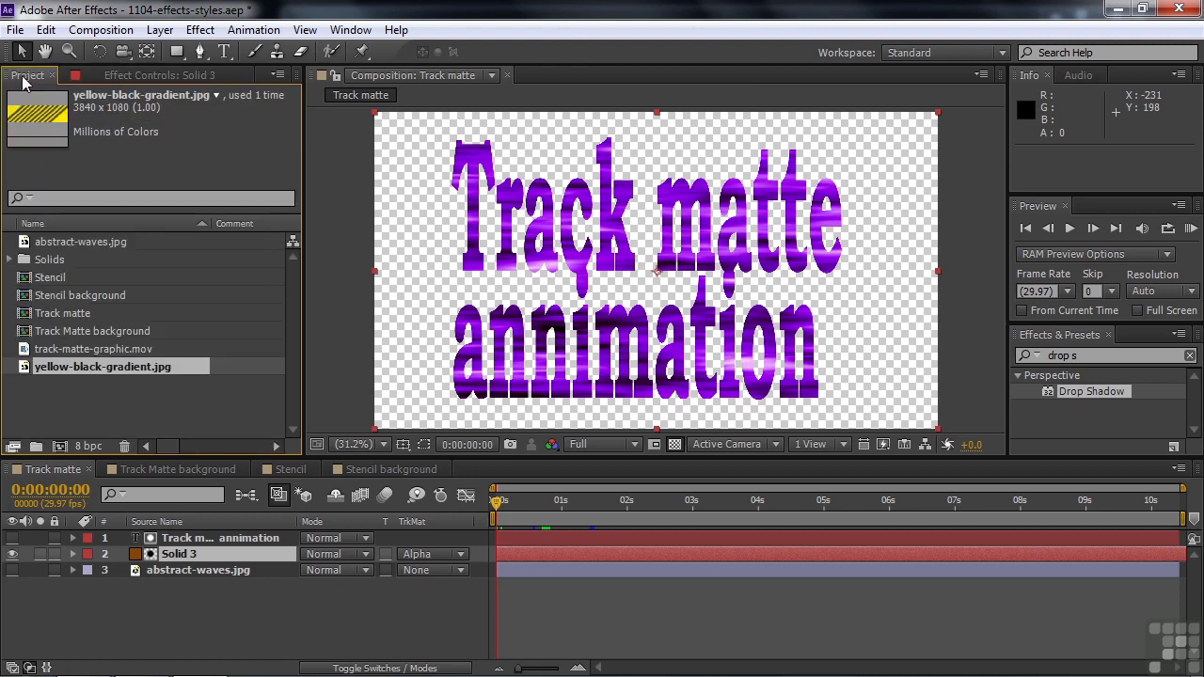
click(157, 471)
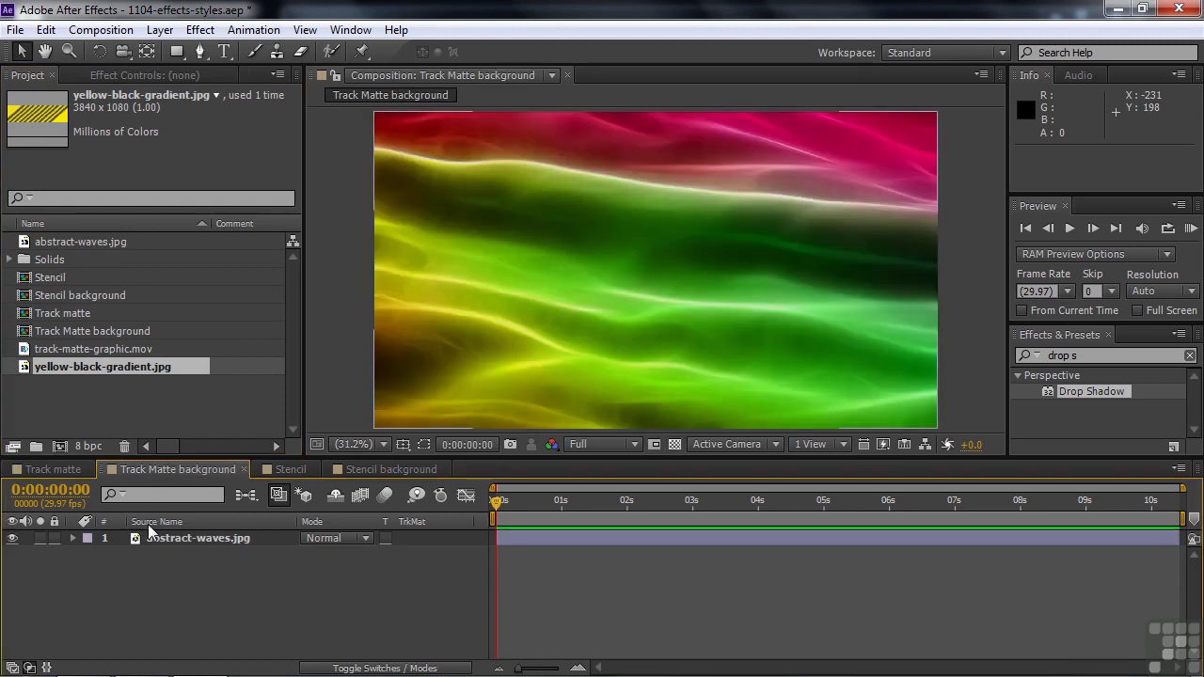
click(23, 315)
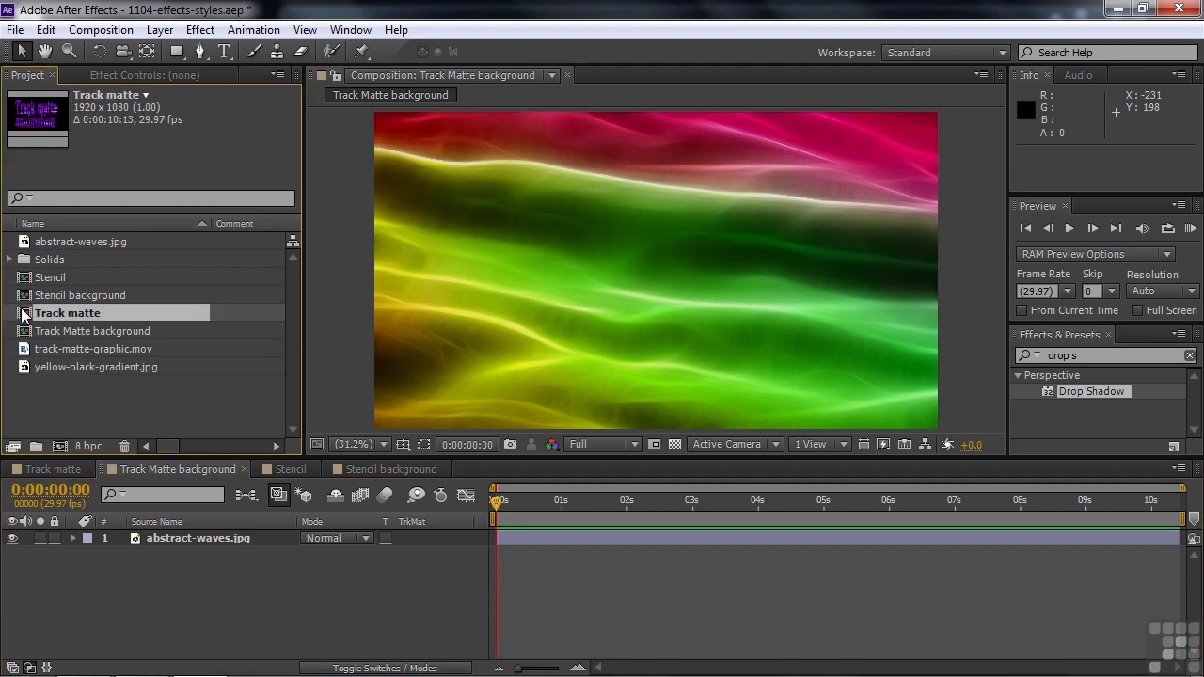
drag(22, 318, 93, 535)
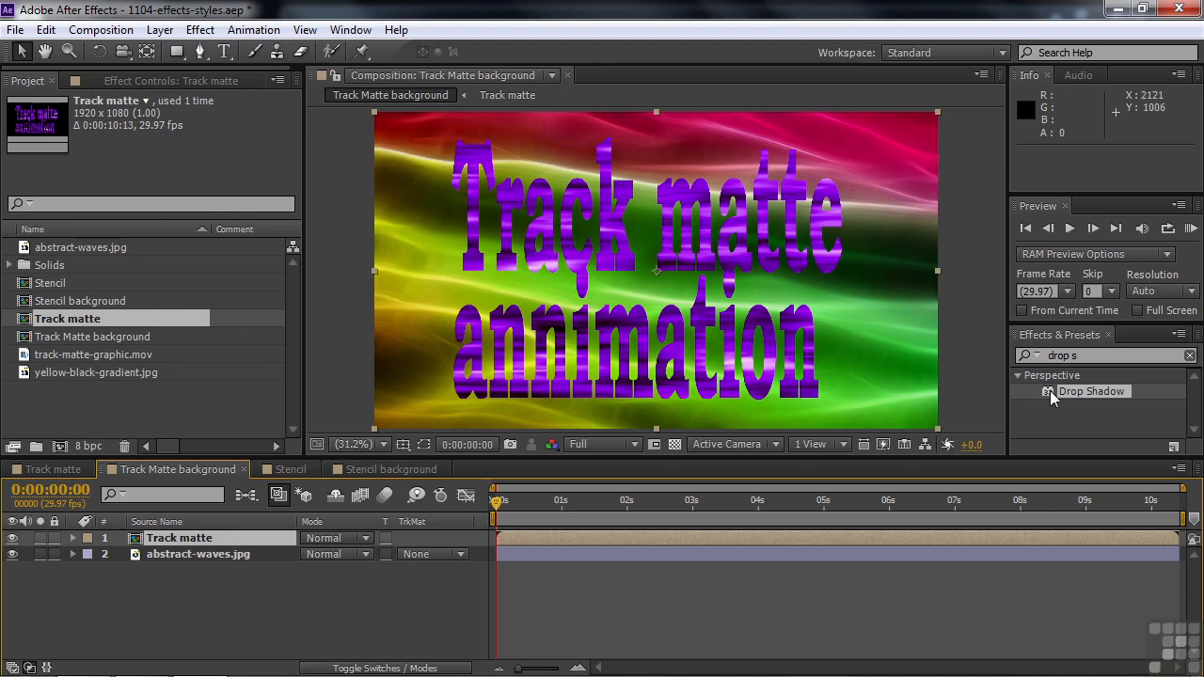
drag(1048, 395, 224, 536)
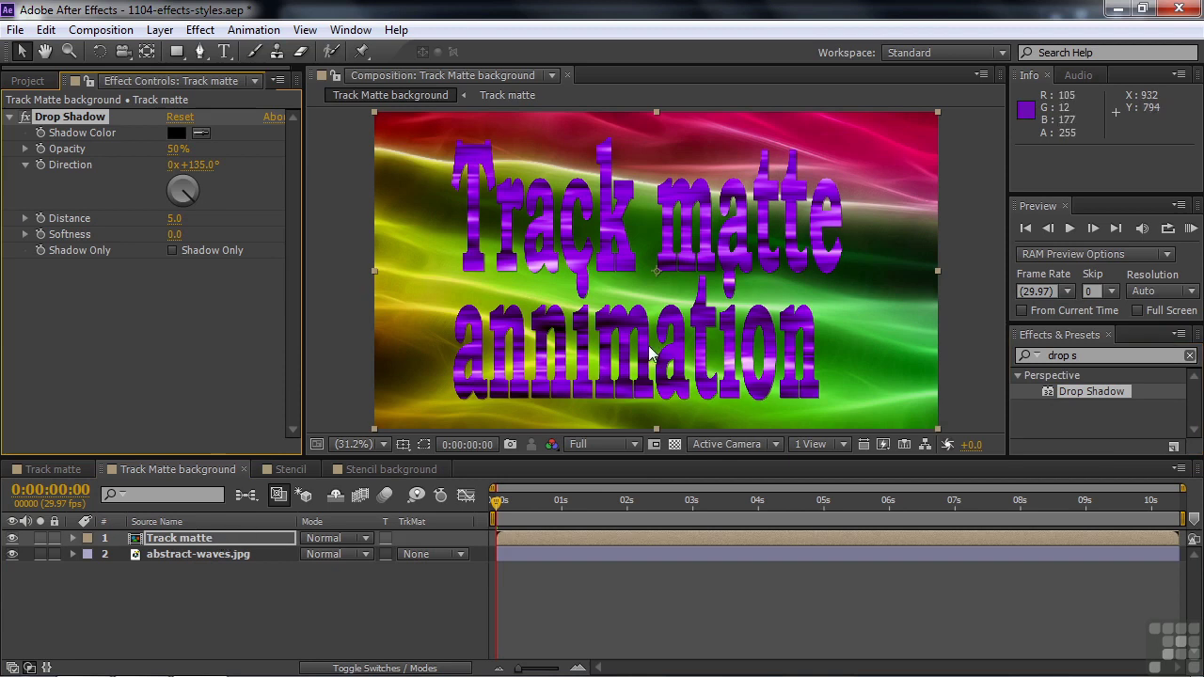
drag(176, 224, 236, 236)
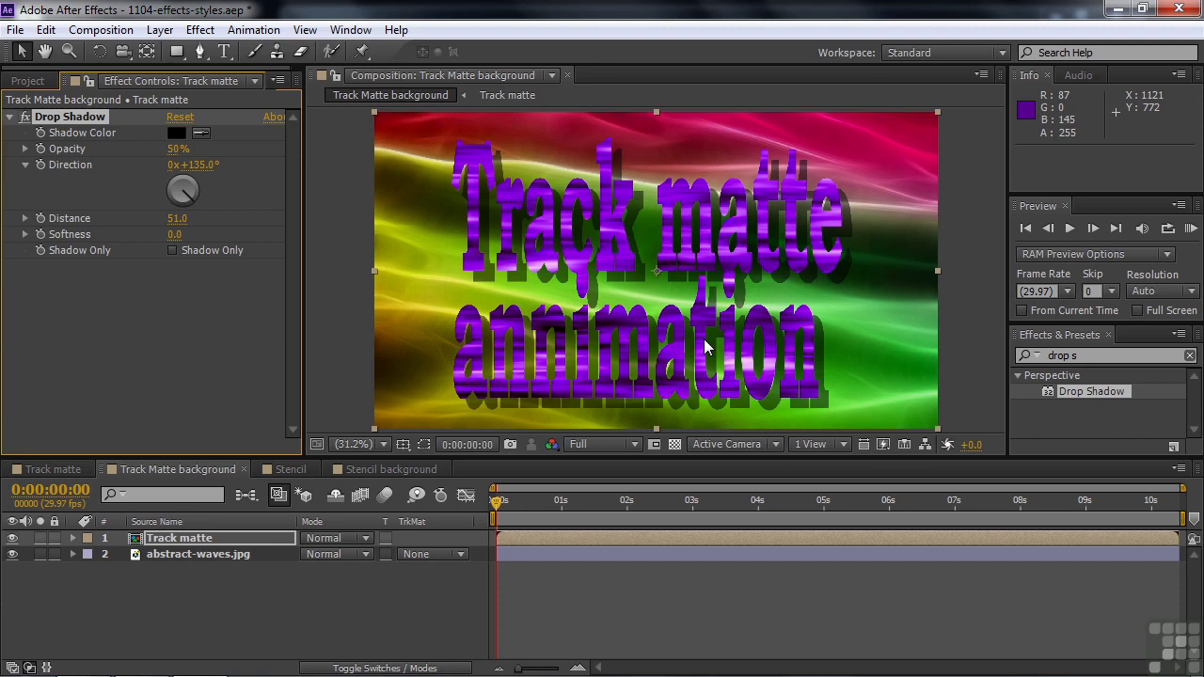
Return to the Track matte composition and search the effects for "wave w"
click(27, 470)
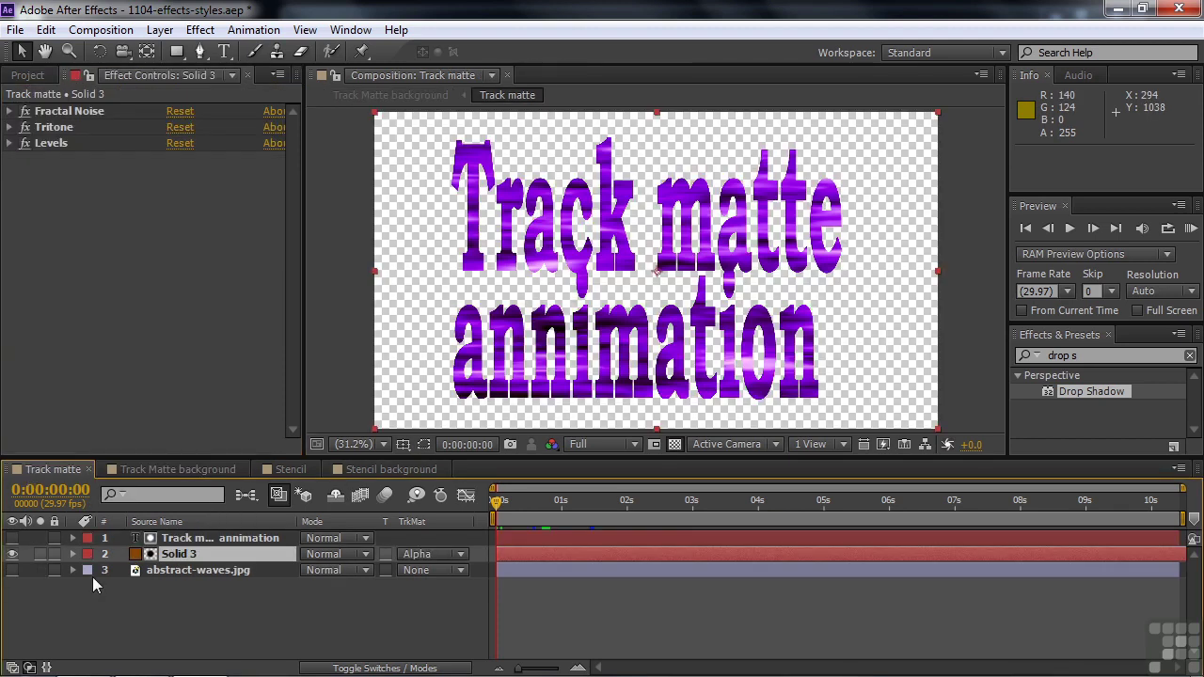
click(1085, 350)
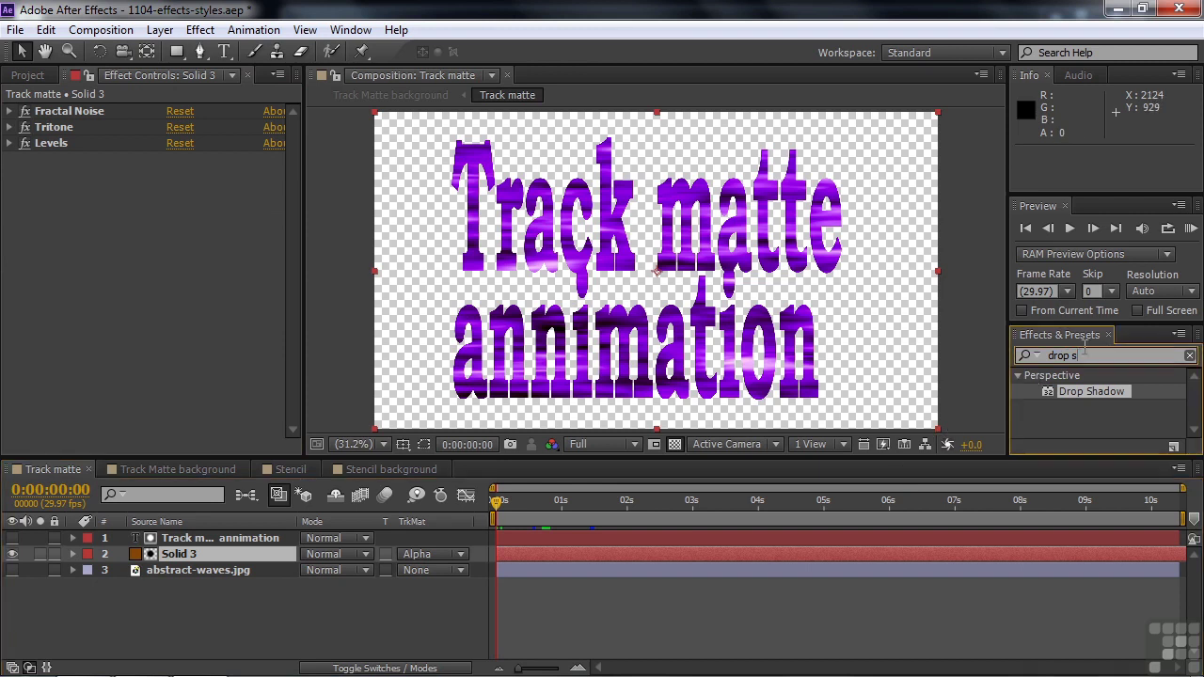
triple_click(1085, 352)
text(wave w)
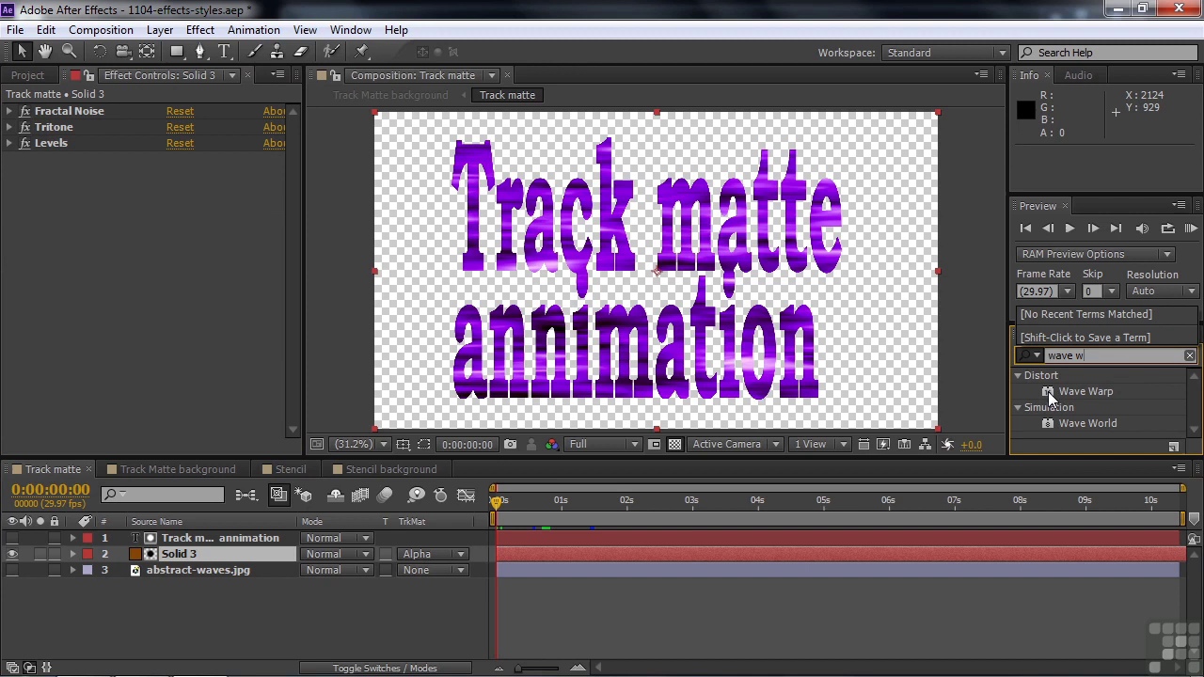
Try Wave Warp on the text matte layer, preview the animation up to 0:00:01:13, and delete the effect
drag(1052, 395, 163, 544)
drag(1054, 393, 564, 532)
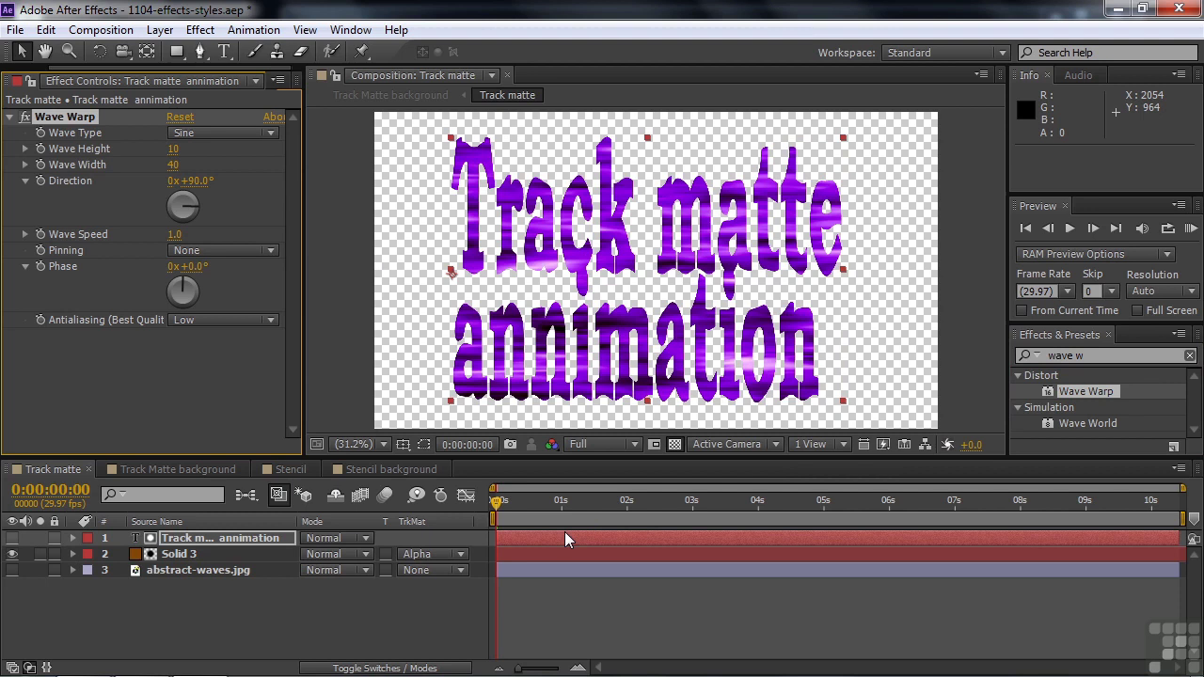
mouse_move(555, 501)
mouse_down()
mouse_move(533, 503)
mouse_move(581, 503)
mouse_move(535, 503)
mouse_up()
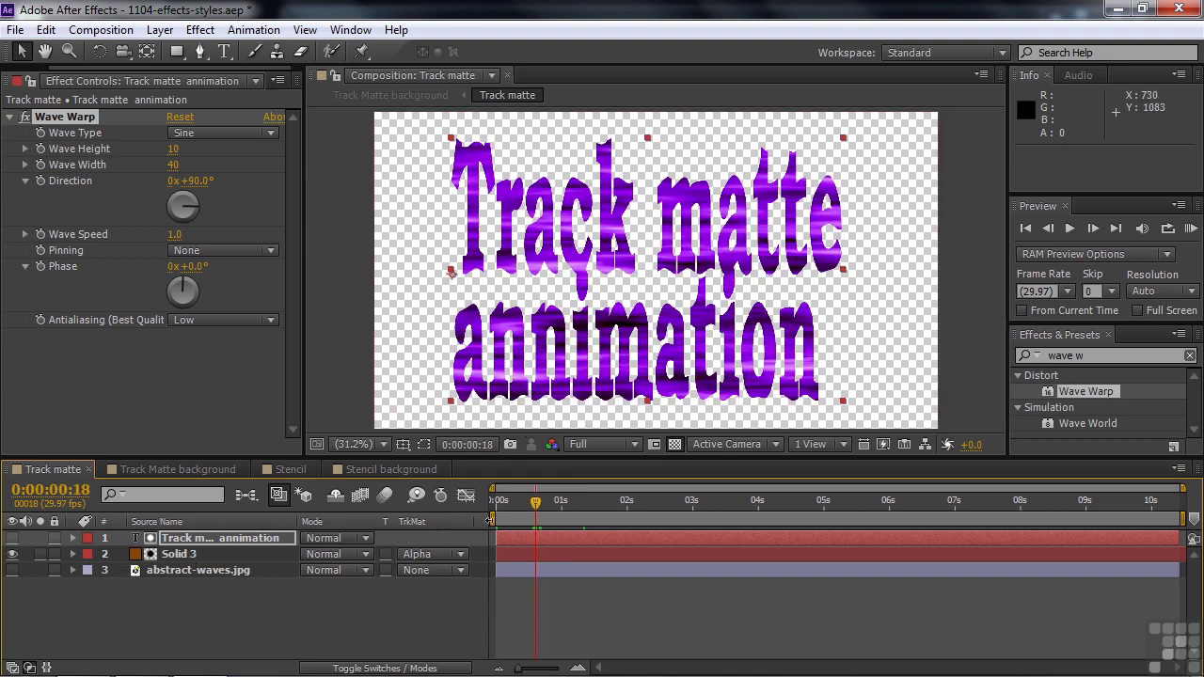
drag(541, 505, 590, 508)
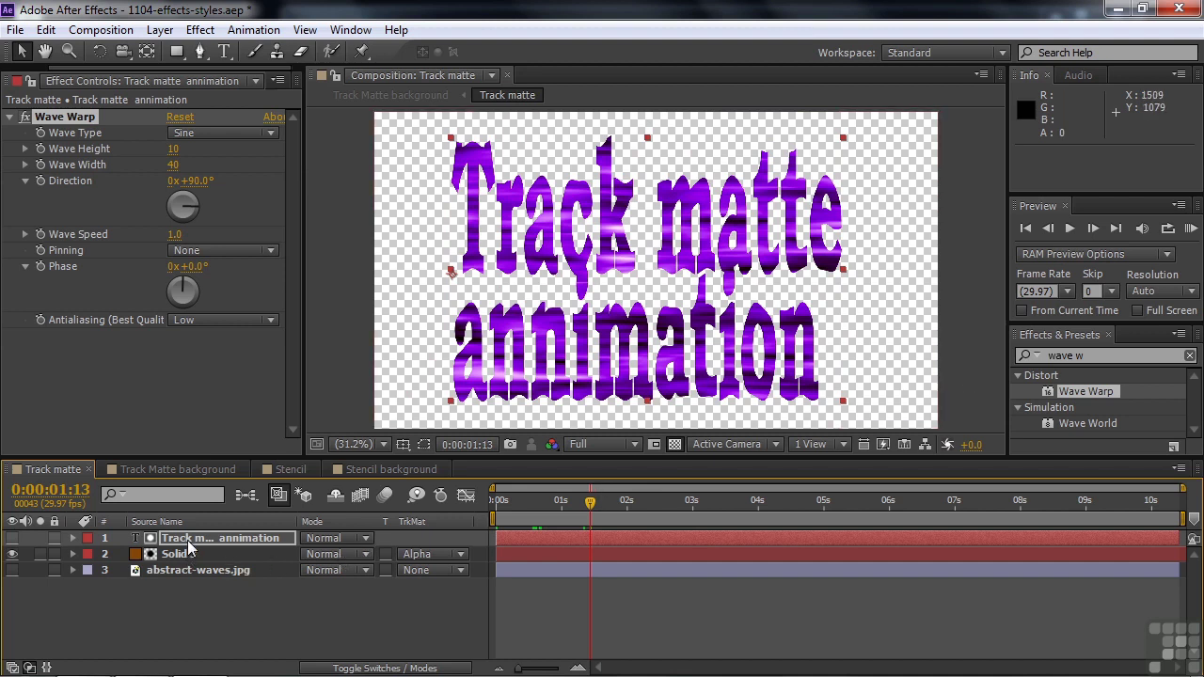
click(60, 118)
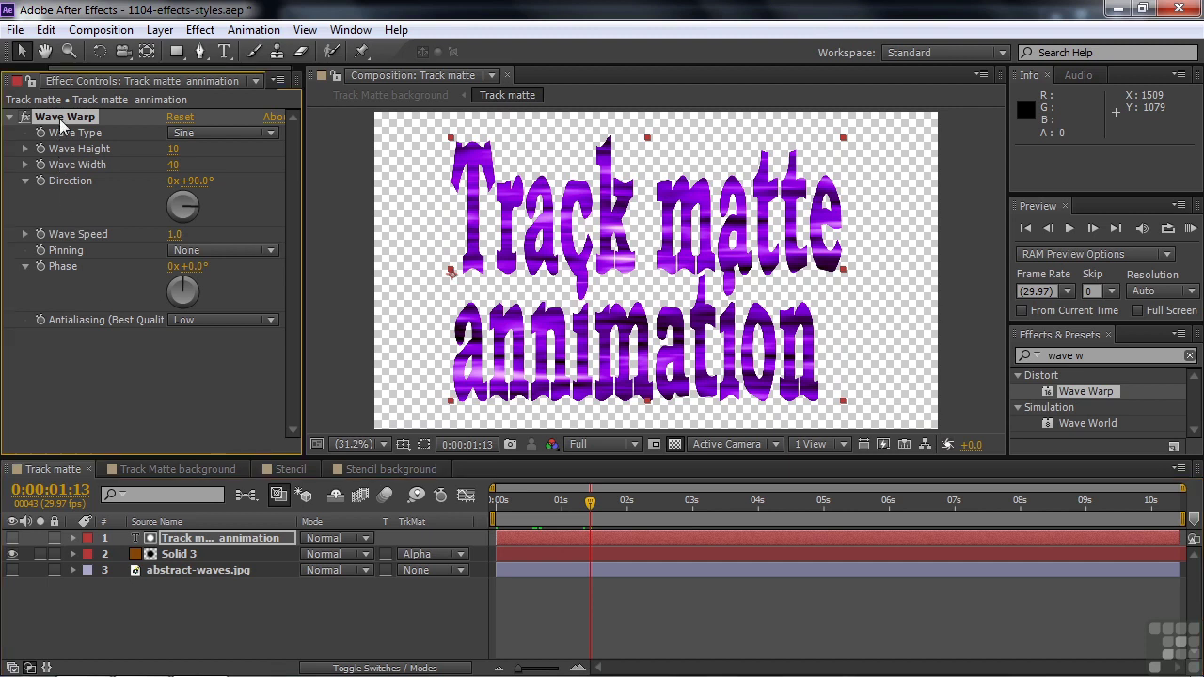
key(Delete)
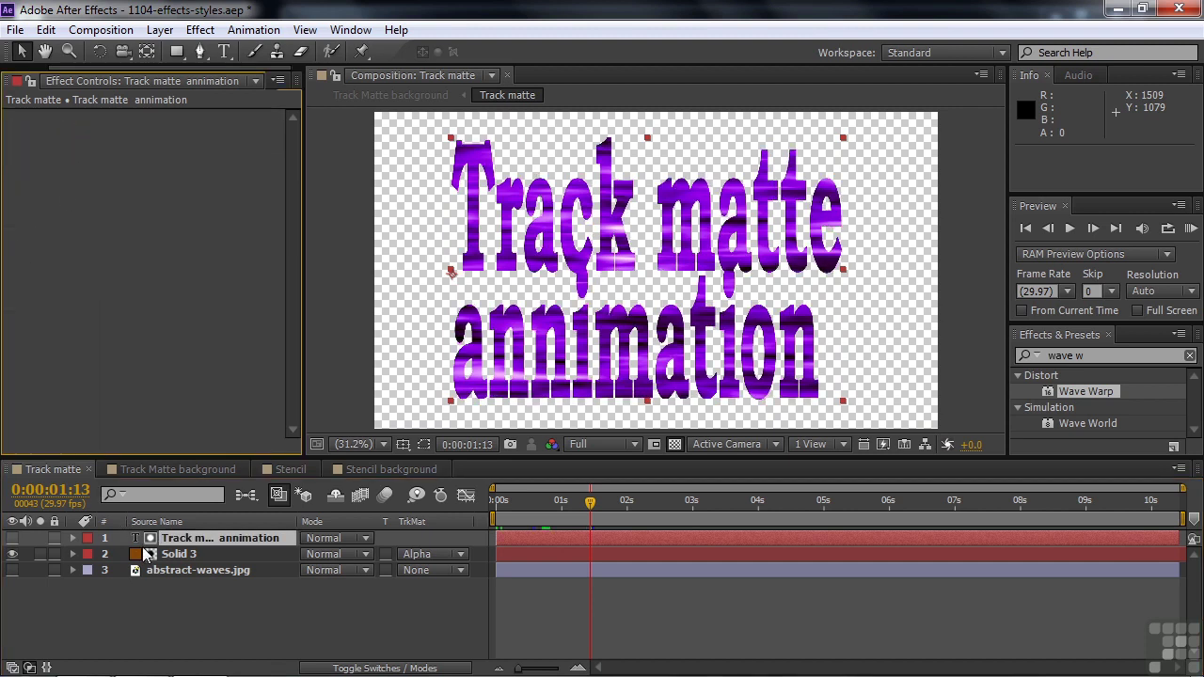
Try Wave Warp on the Solid 3 fill layer, delete the effect and deselect the layer
drag(1067, 399, 193, 555)
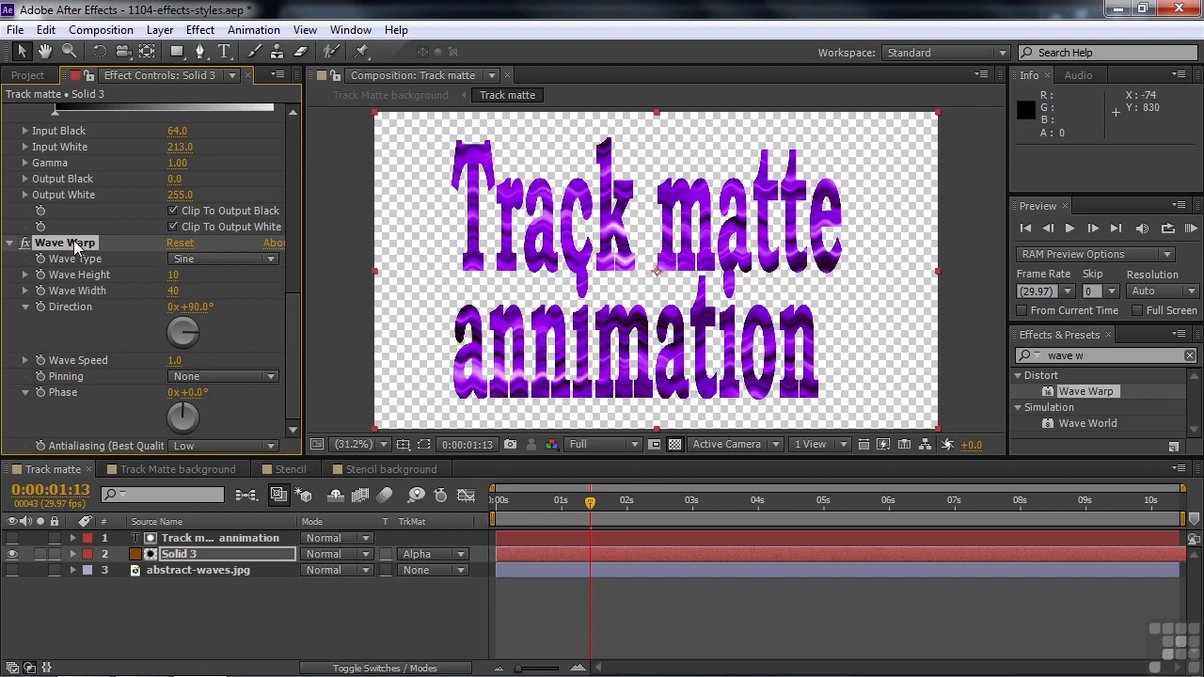
key(Delete)
click(185, 601)
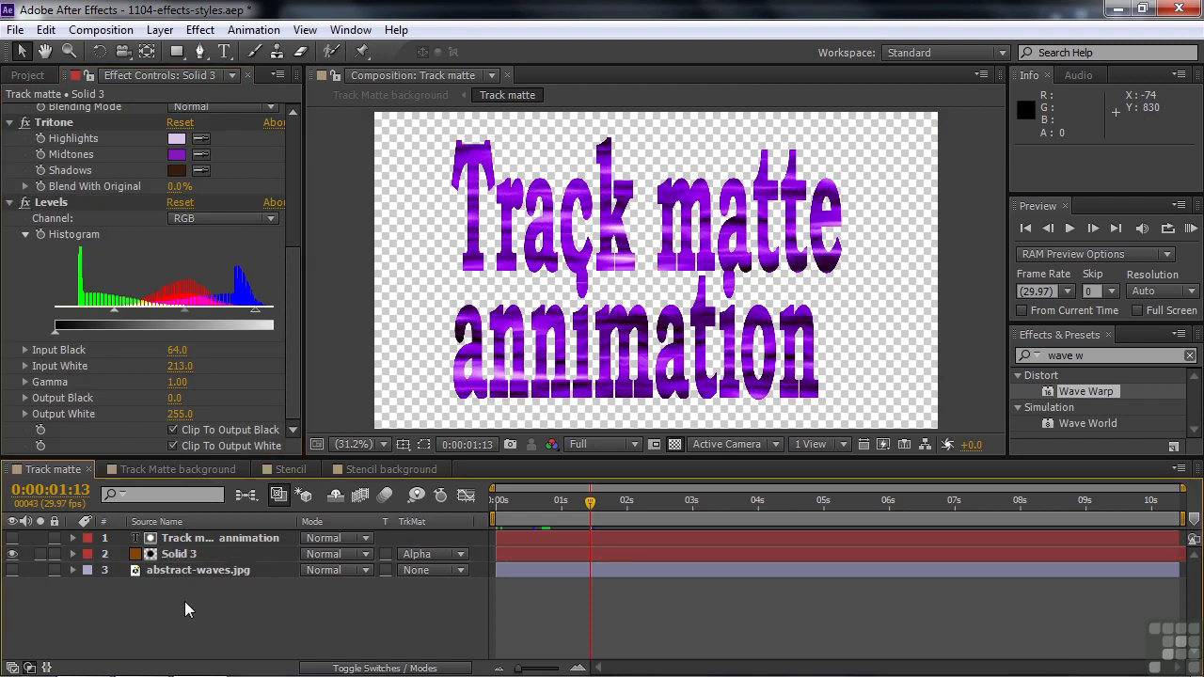
Add a new adjustment layer above the text layer in the Track matte composition
right_click(184, 601)
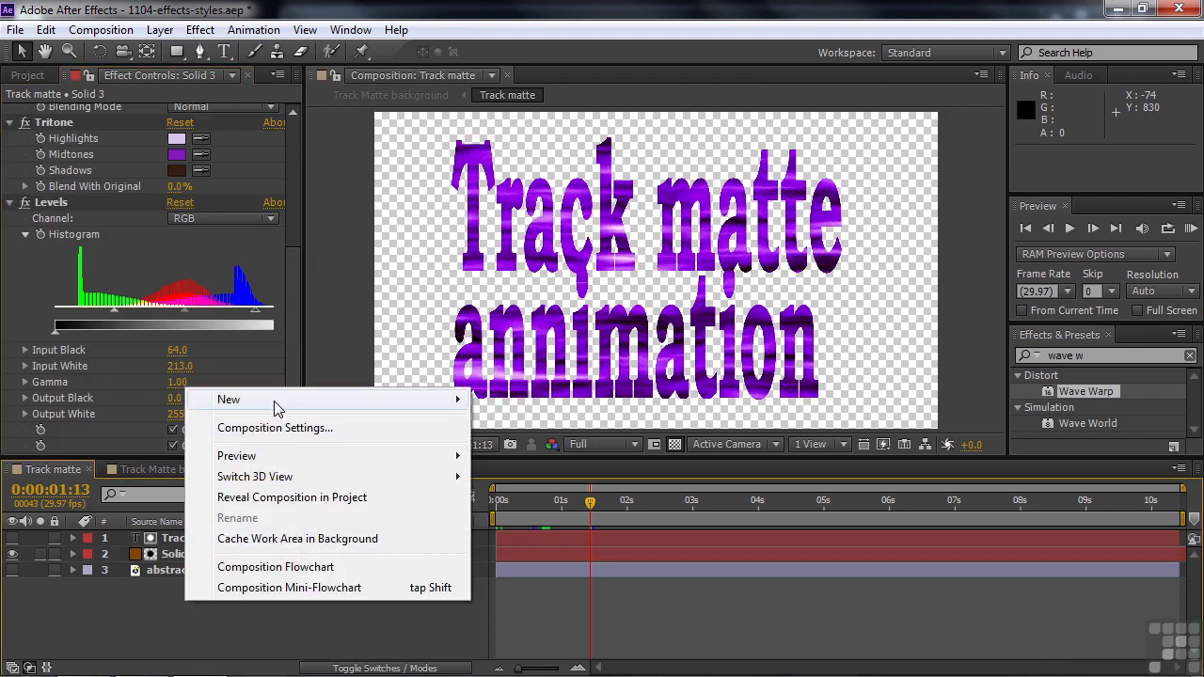
mouse_move(278, 406)
click(539, 555)
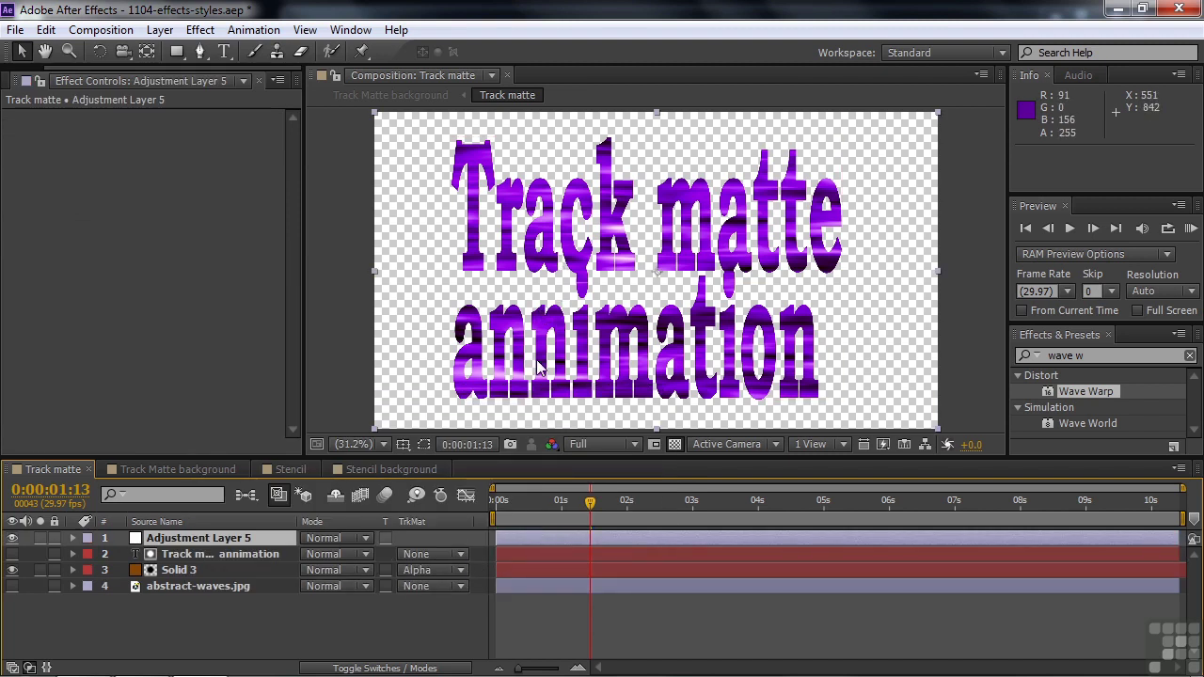
Try Wave Warp on the adjustment layer, check it with the abstract-waves.jpg background shown, and undo these changes
drag(1054, 393, 639, 536)
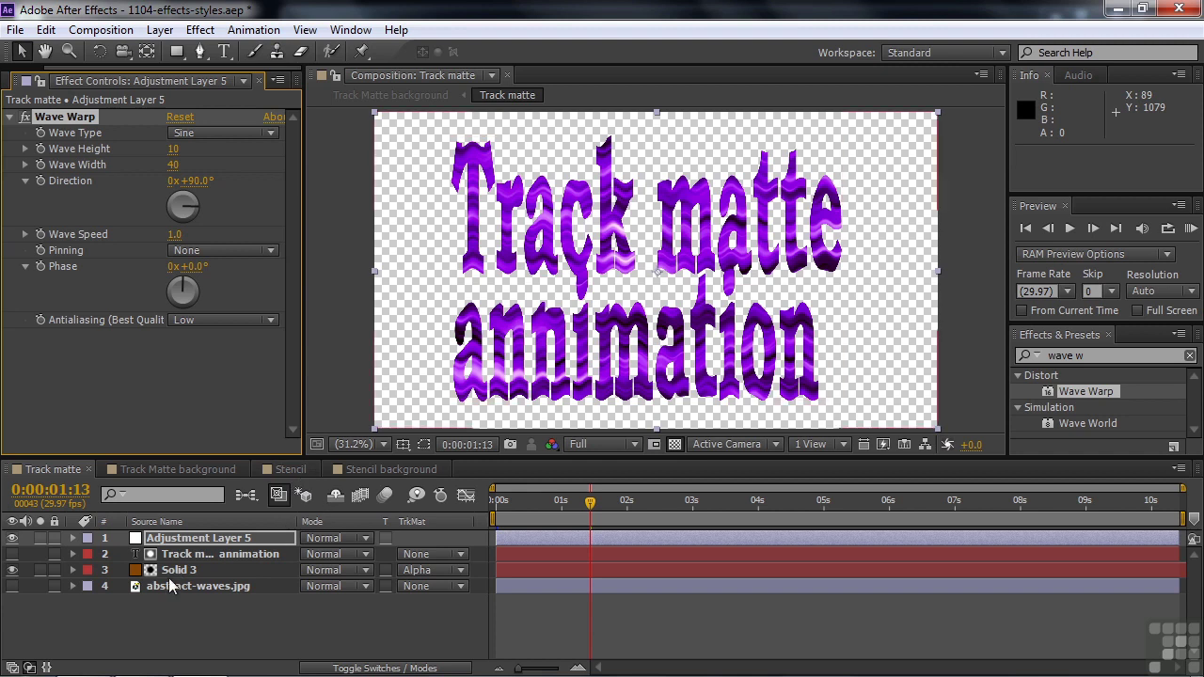
click(13, 588)
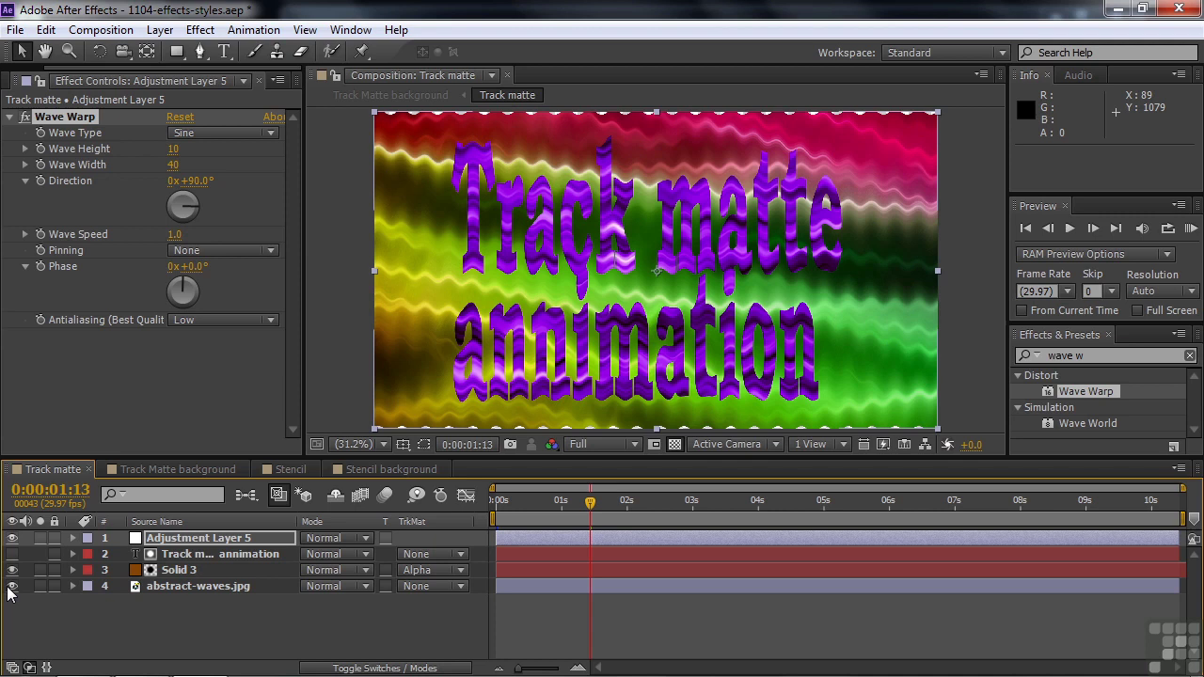
click(11, 587)
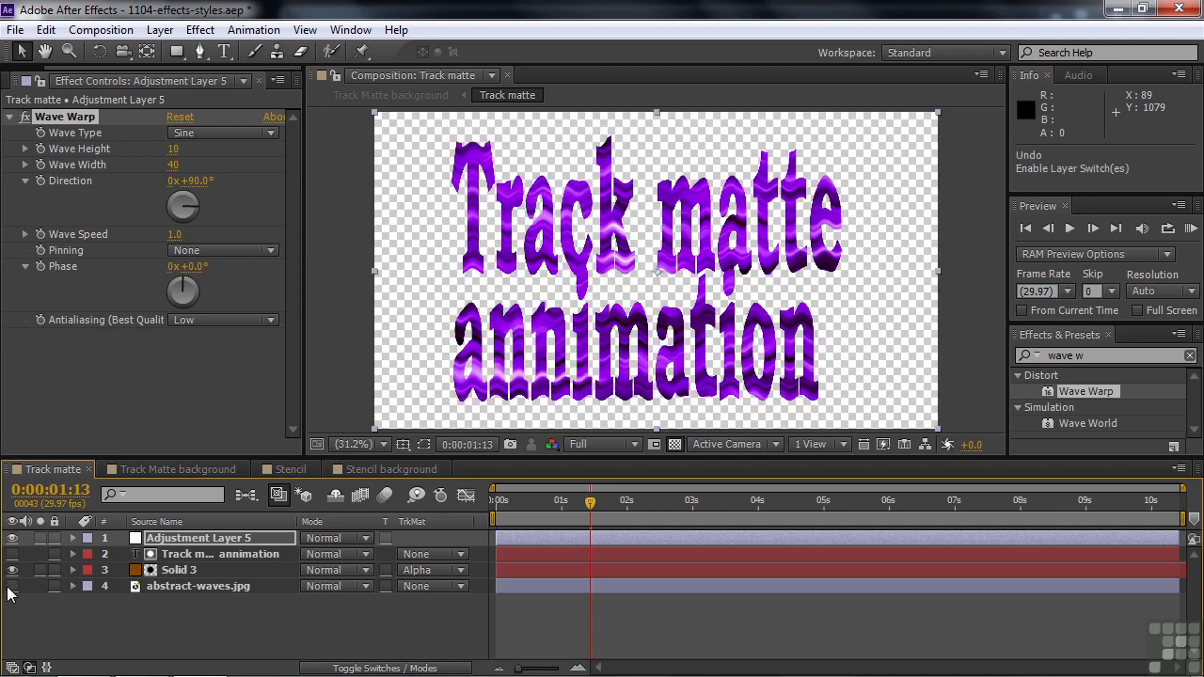
key(ctrl+z)
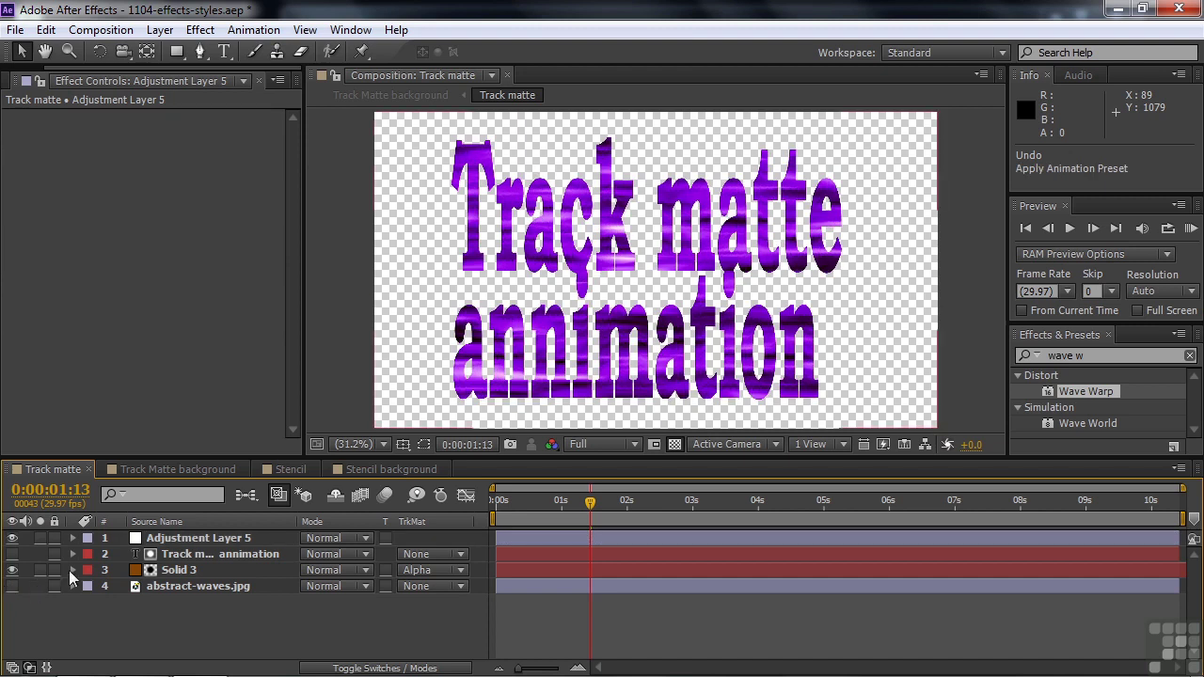
Delete the adjustment layer, try Wave Warp on the nested Track matte layer in Track Matte background, and undo the effect
click(160, 541)
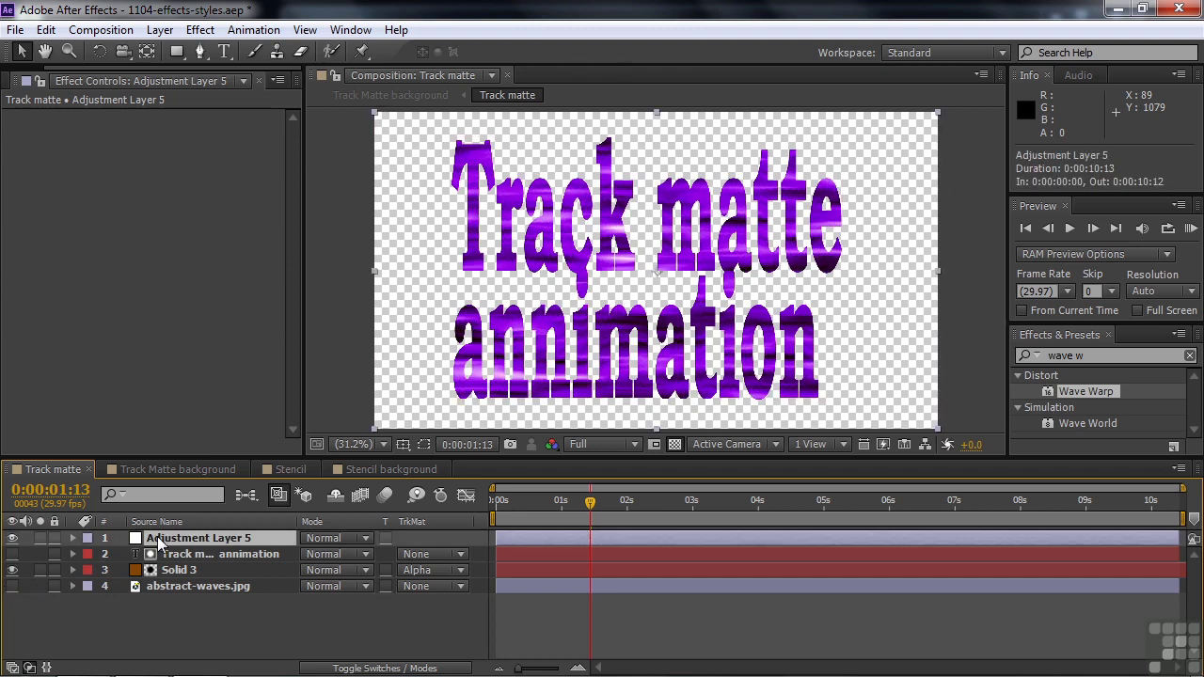
click(177, 470)
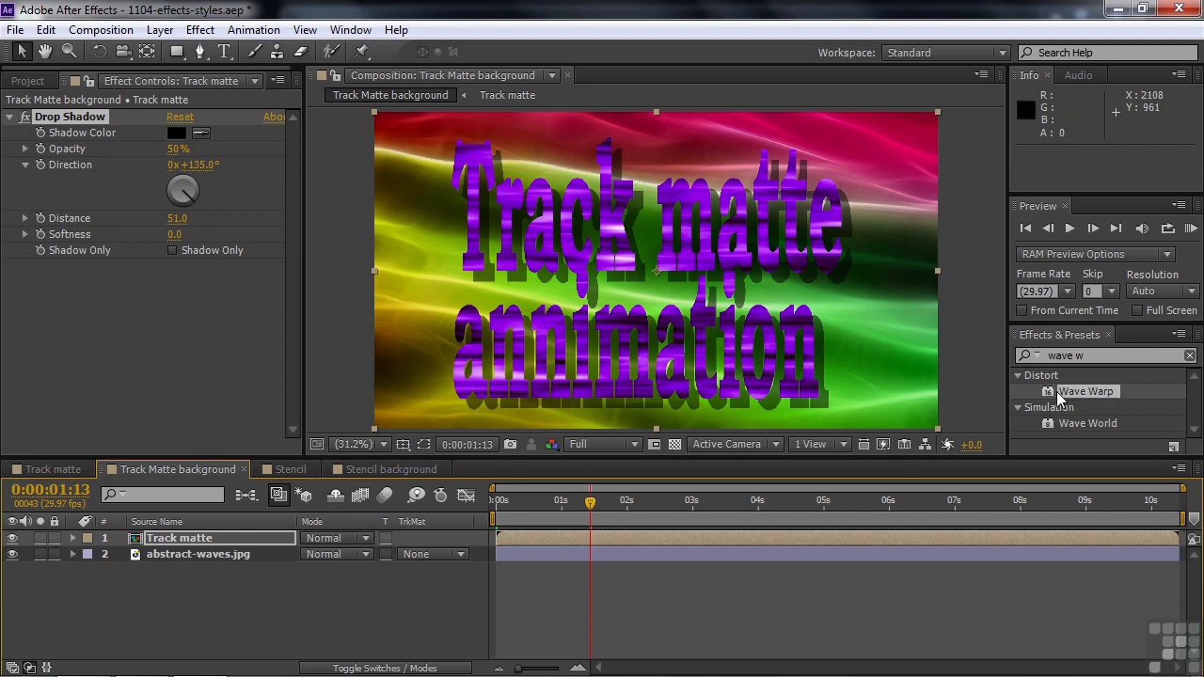
drag(1052, 390, 724, 359)
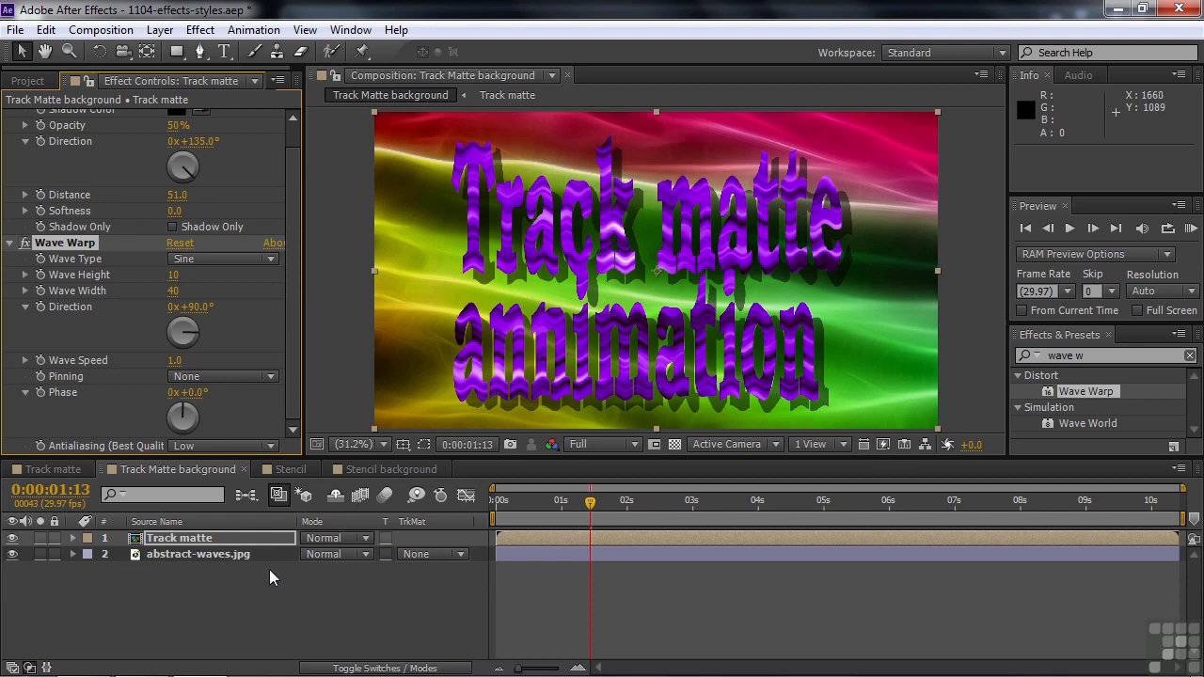
key(ctrl+z)
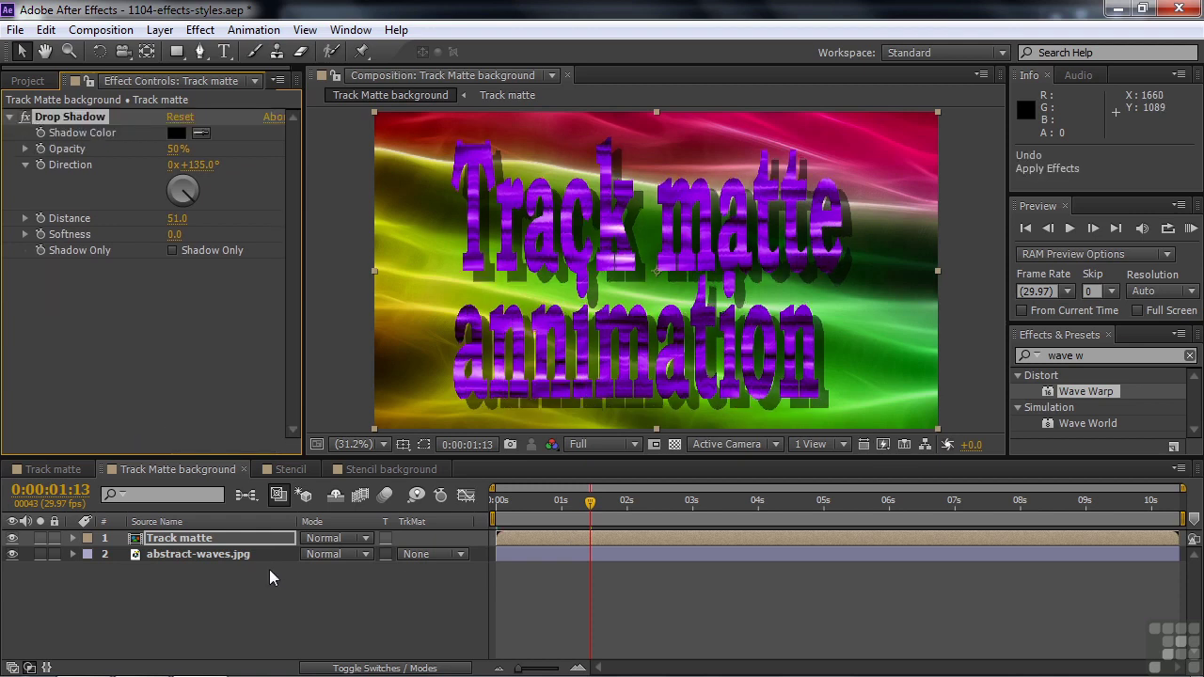
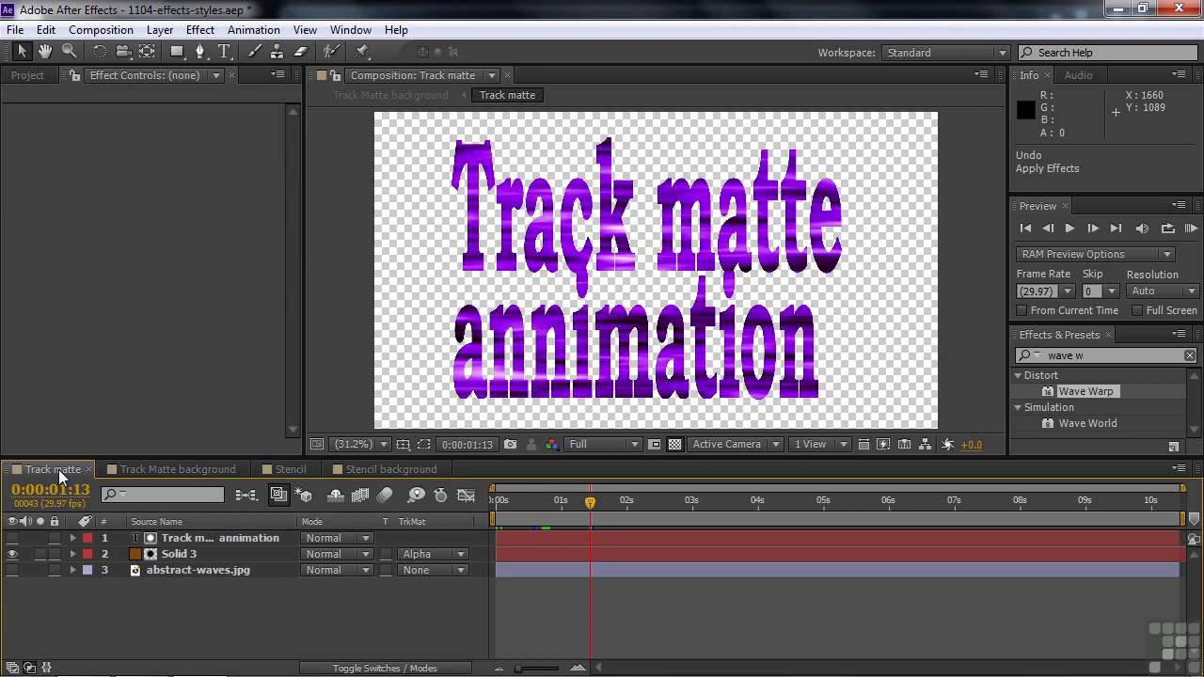
Try a Drop Shadow layer style with distance 73 on the text matte layer in the Track matte composition, and undo it
click(59, 474)
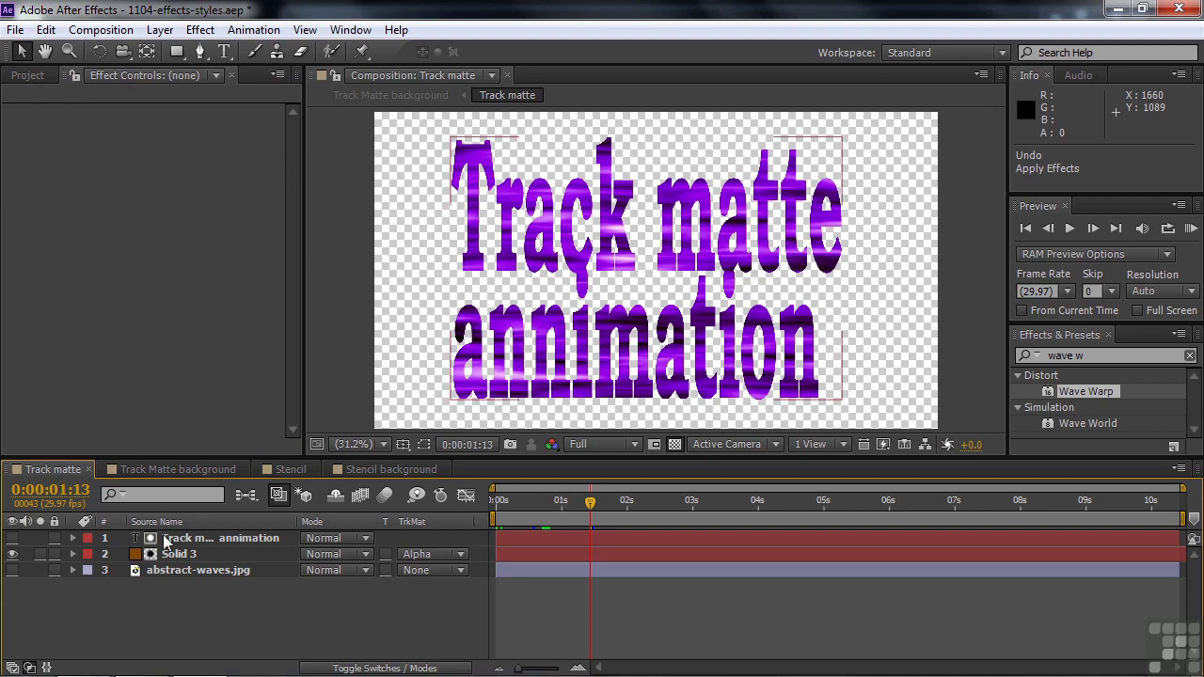
right_click(166, 542)
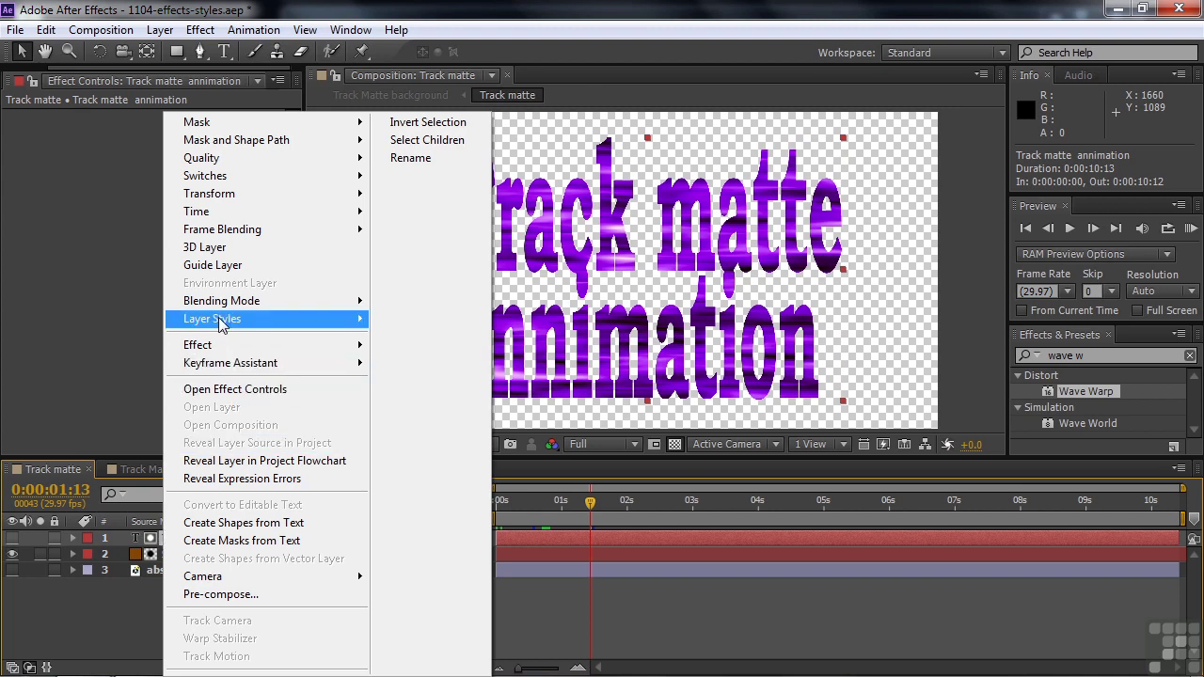
mouse_move(221, 323)
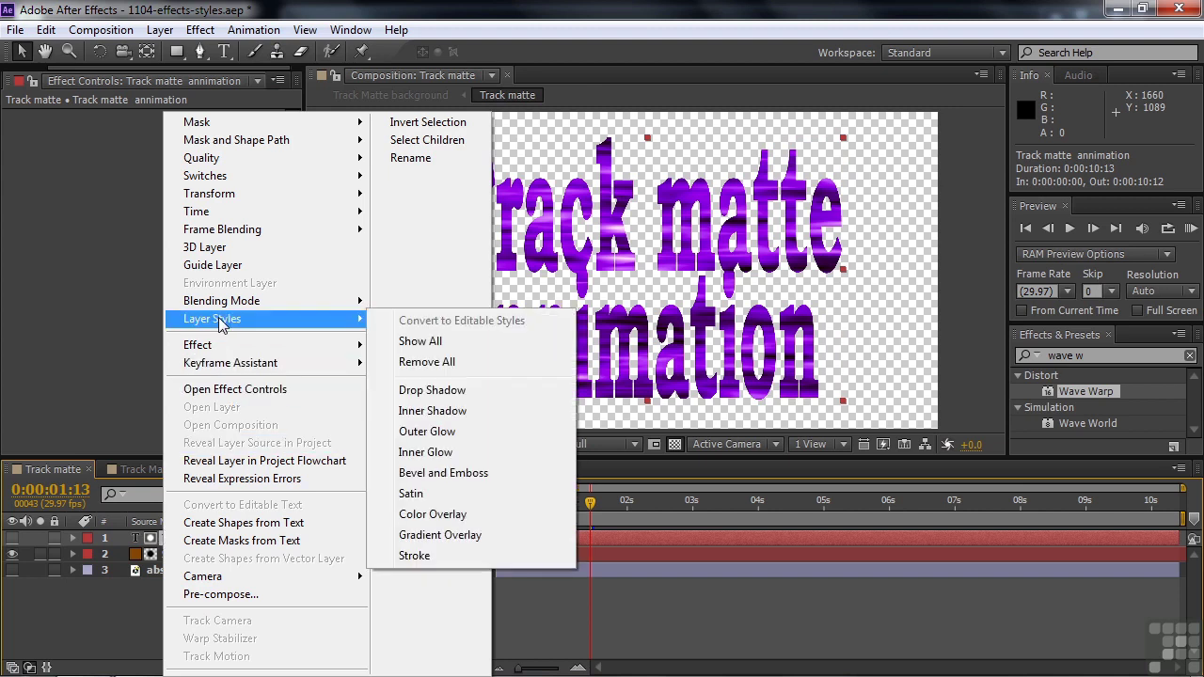
click(419, 389)
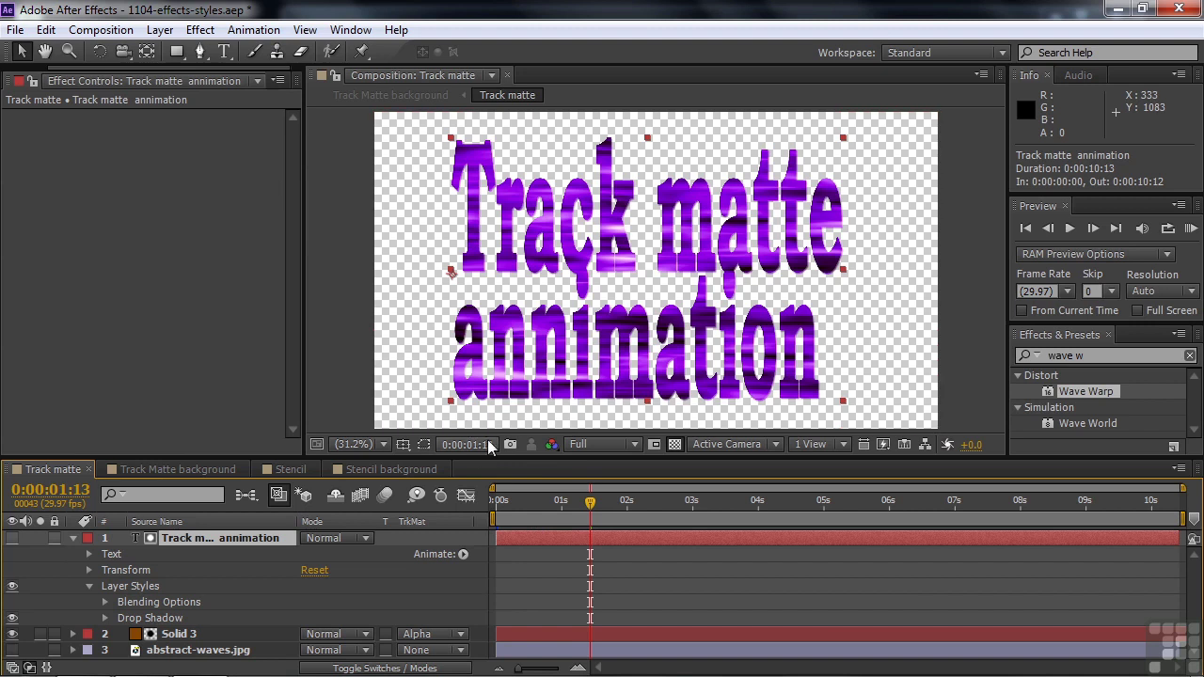
click(104, 617)
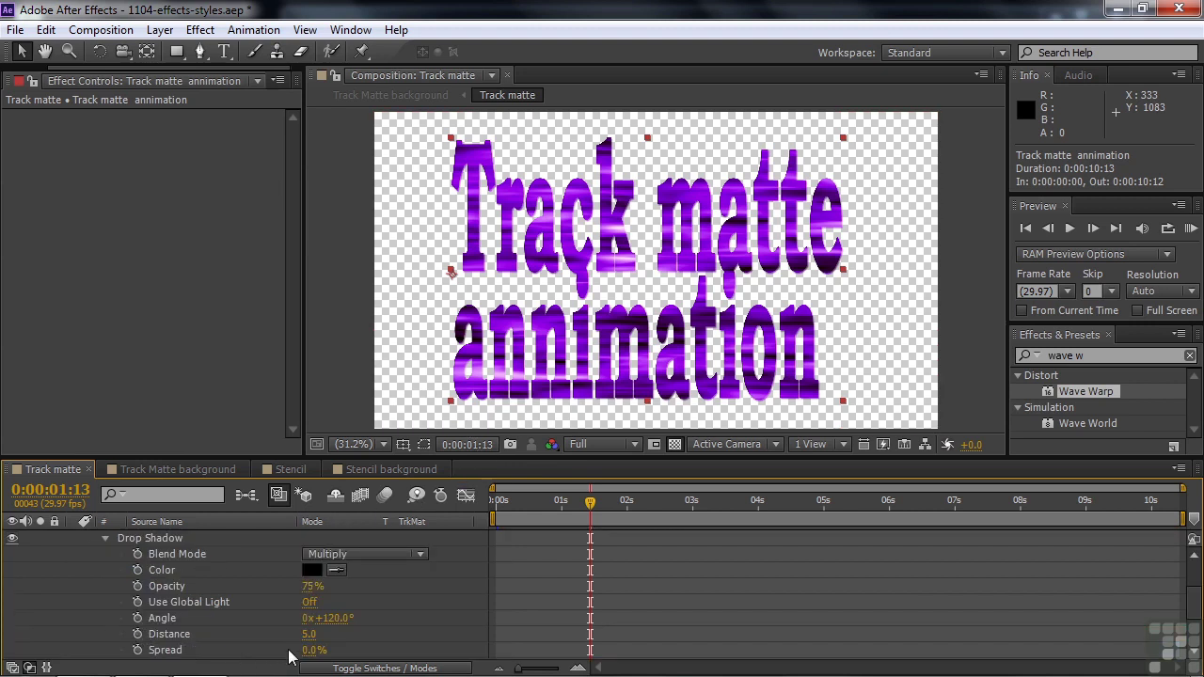
drag(310, 635, 374, 632)
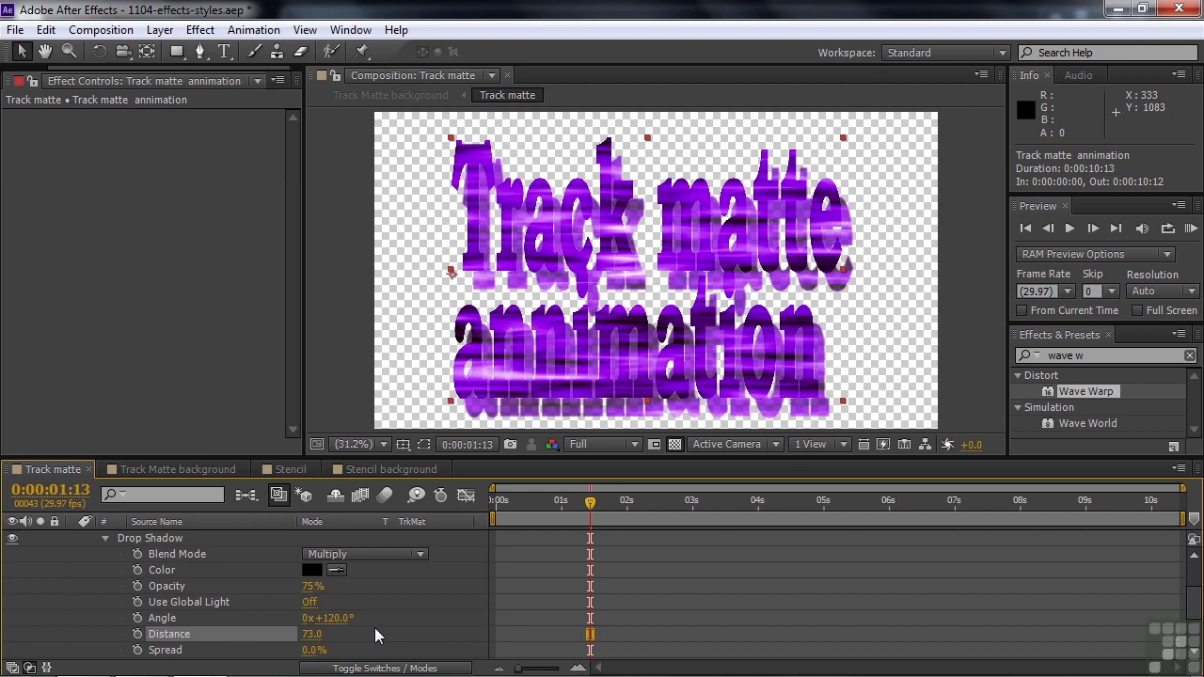
key(ctrl+z)
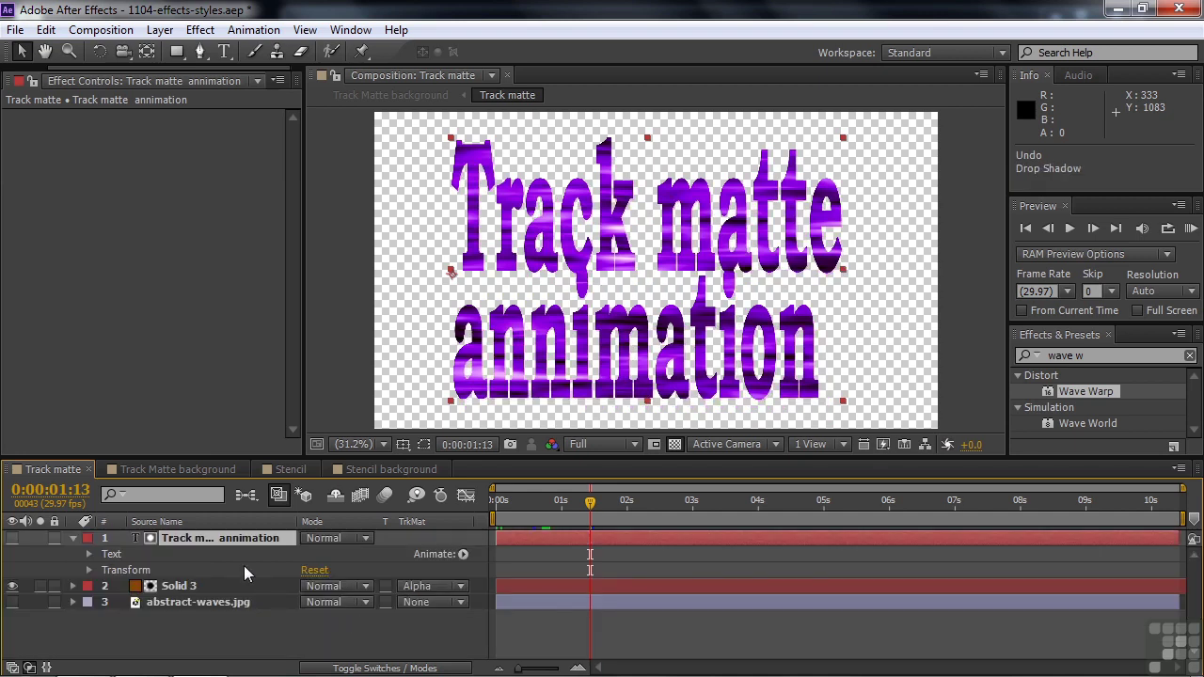
click(73, 539)
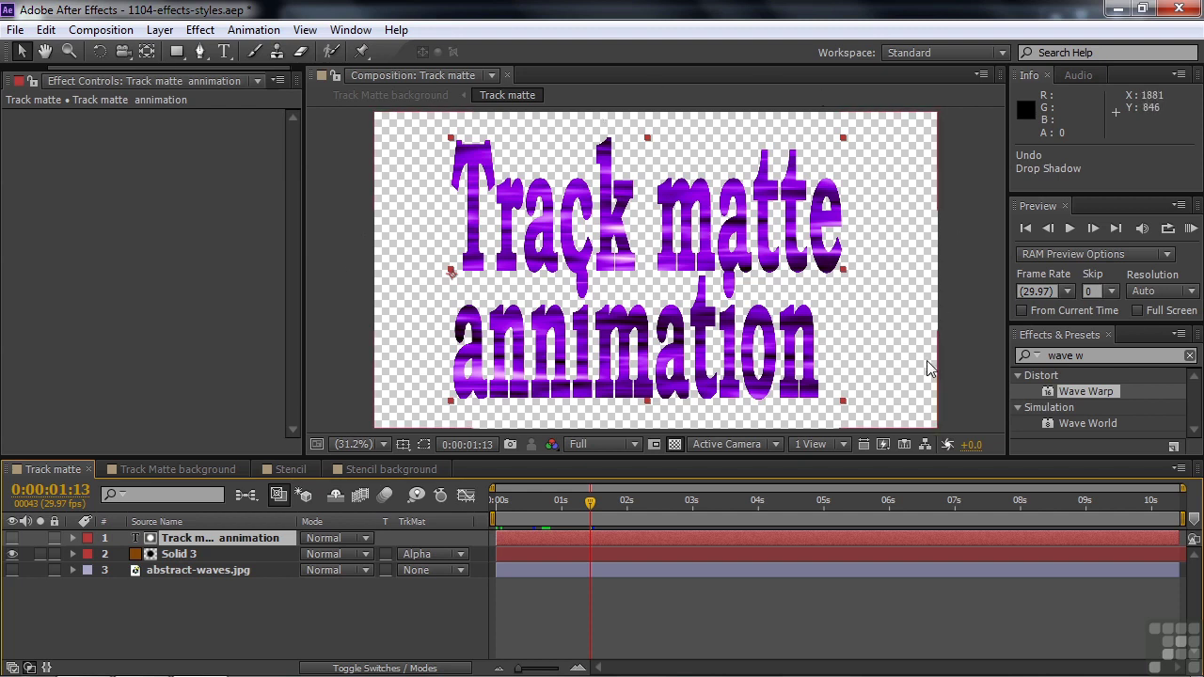
Add a Drop Shadow layer style to the Solid 3 fill layer and set its distance to 21
right_click(173, 562)
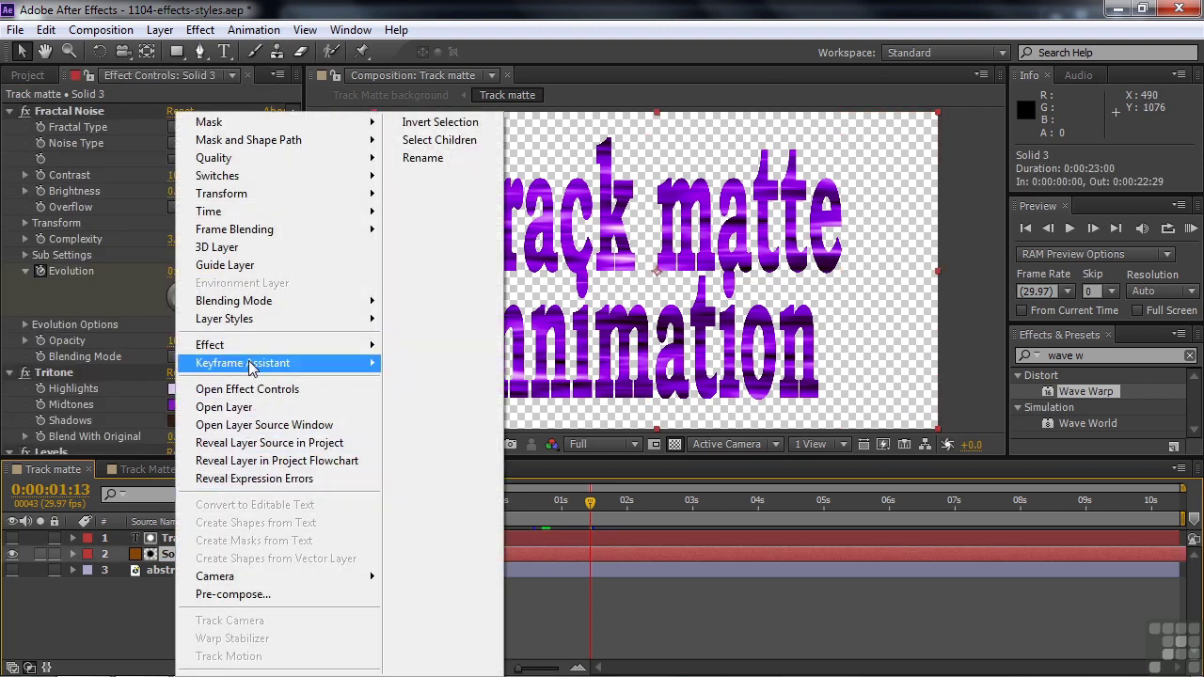
mouse_move(259, 319)
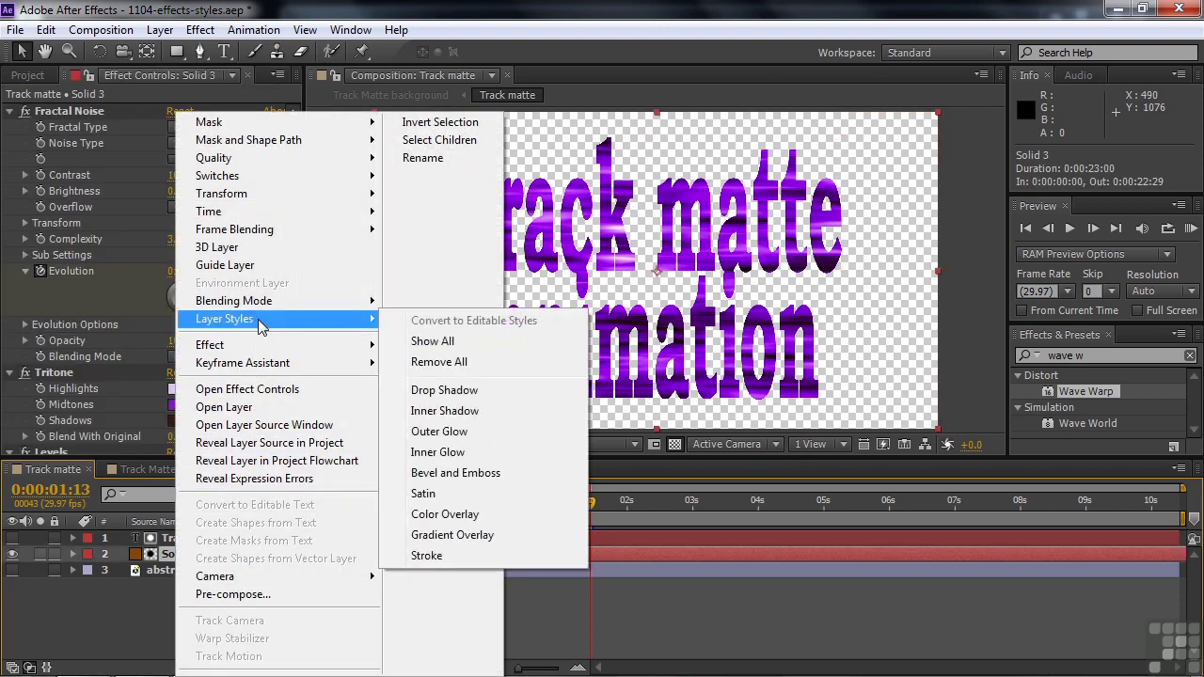
click(444, 391)
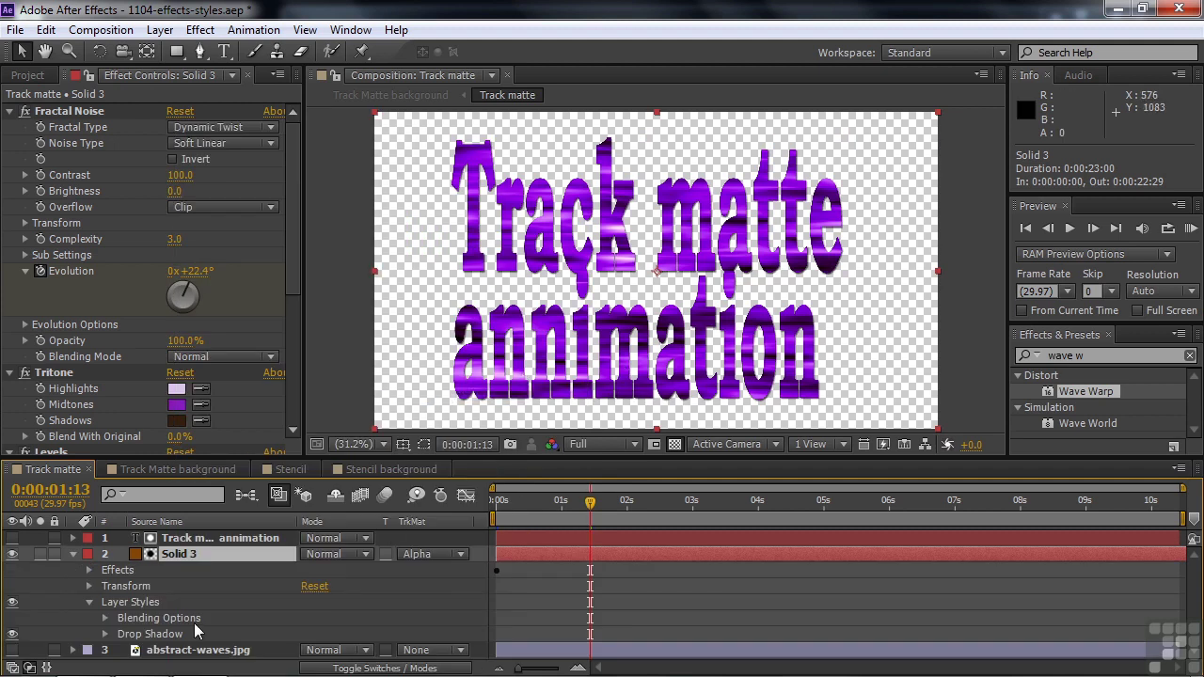
click(104, 635)
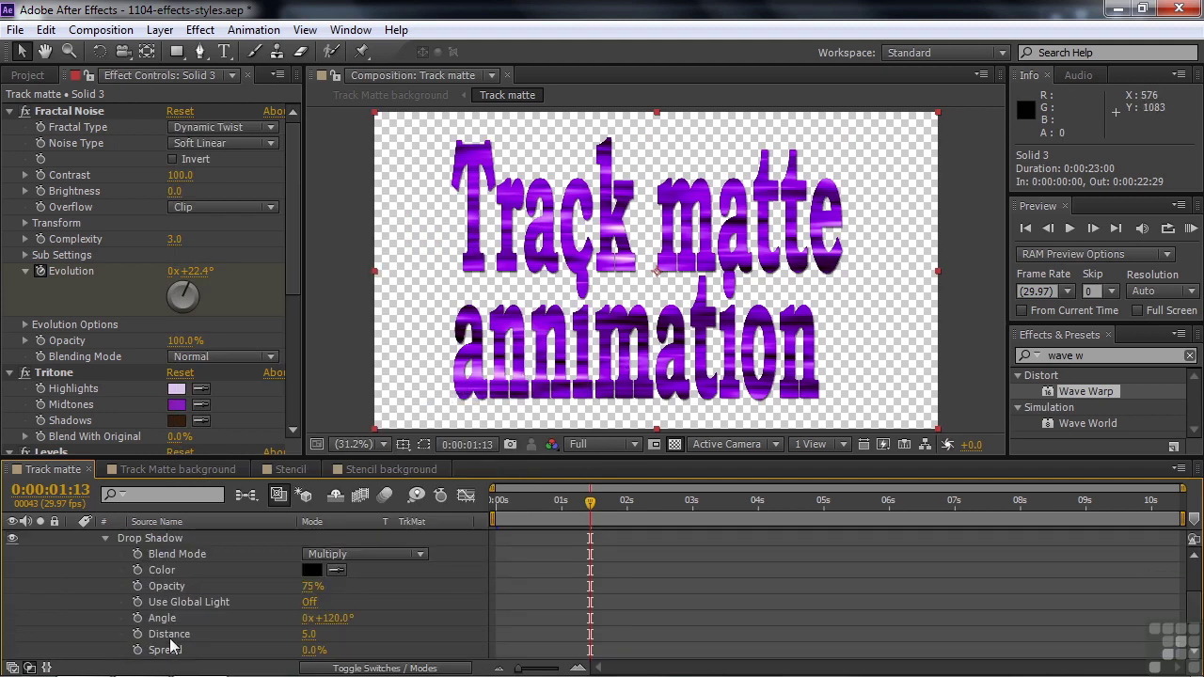
mouse_move(309, 636)
mouse_down()
mouse_move(357, 641)
mouse_move(329, 646)
mouse_up()
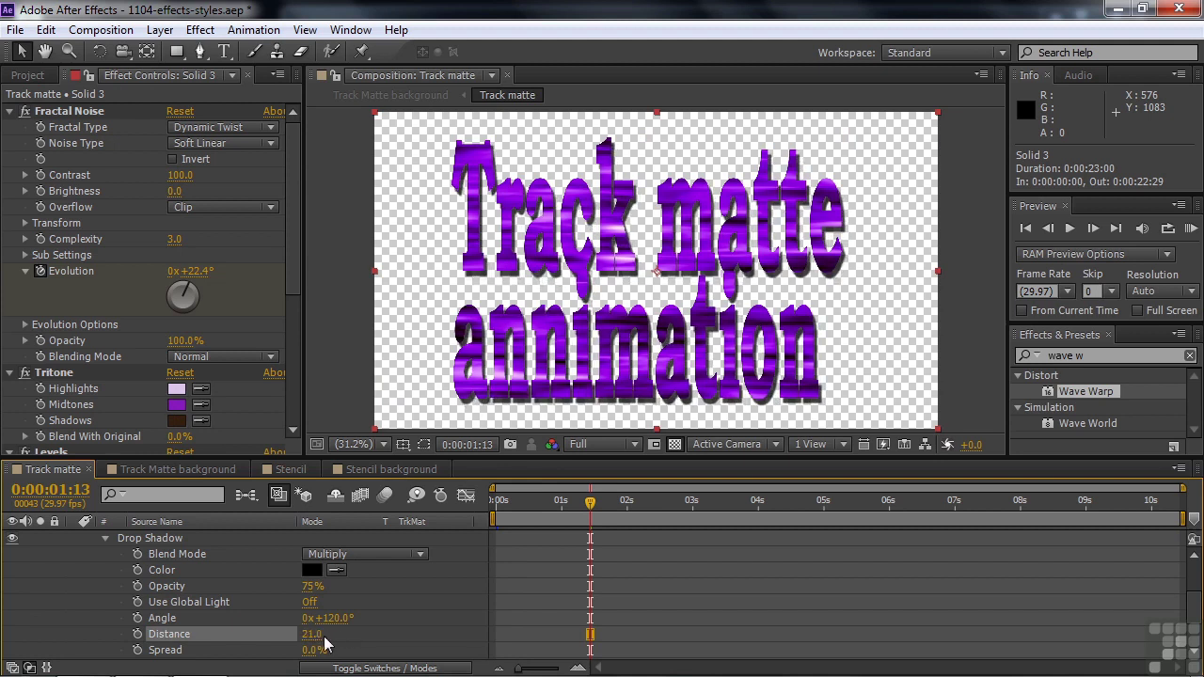
click(107, 540)
Add a Bevel and Emboss layer style to the Solid 3 layer and set its size to 22
right_click(172, 557)
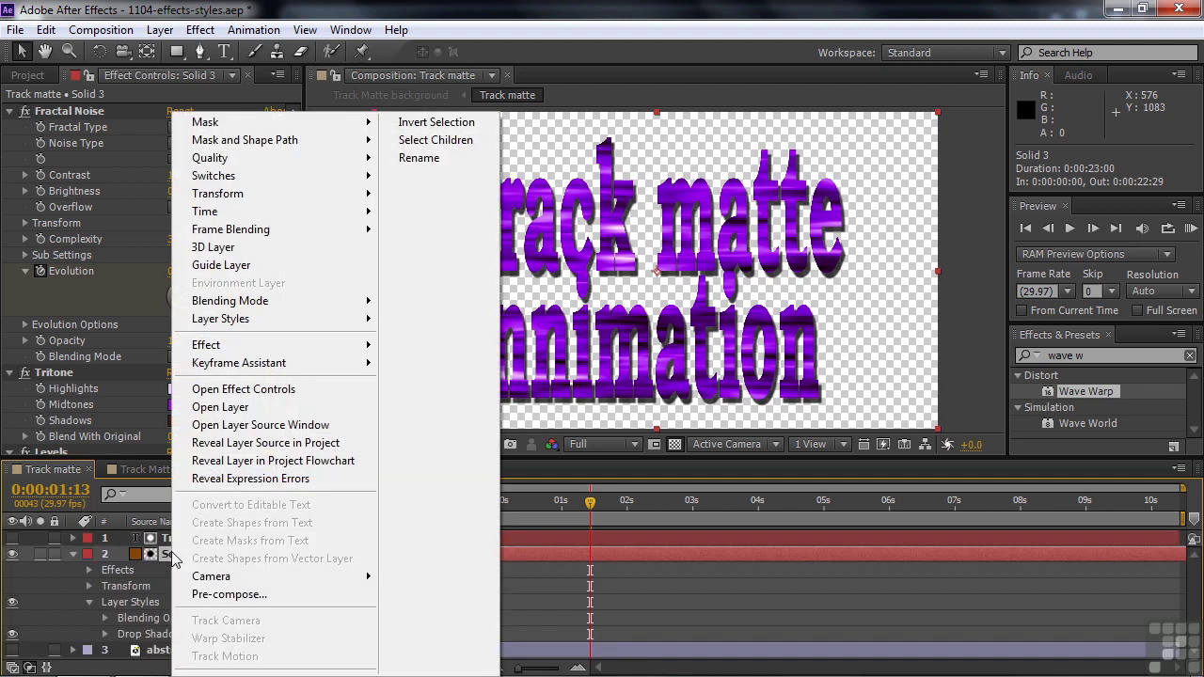
mouse_move(258, 323)
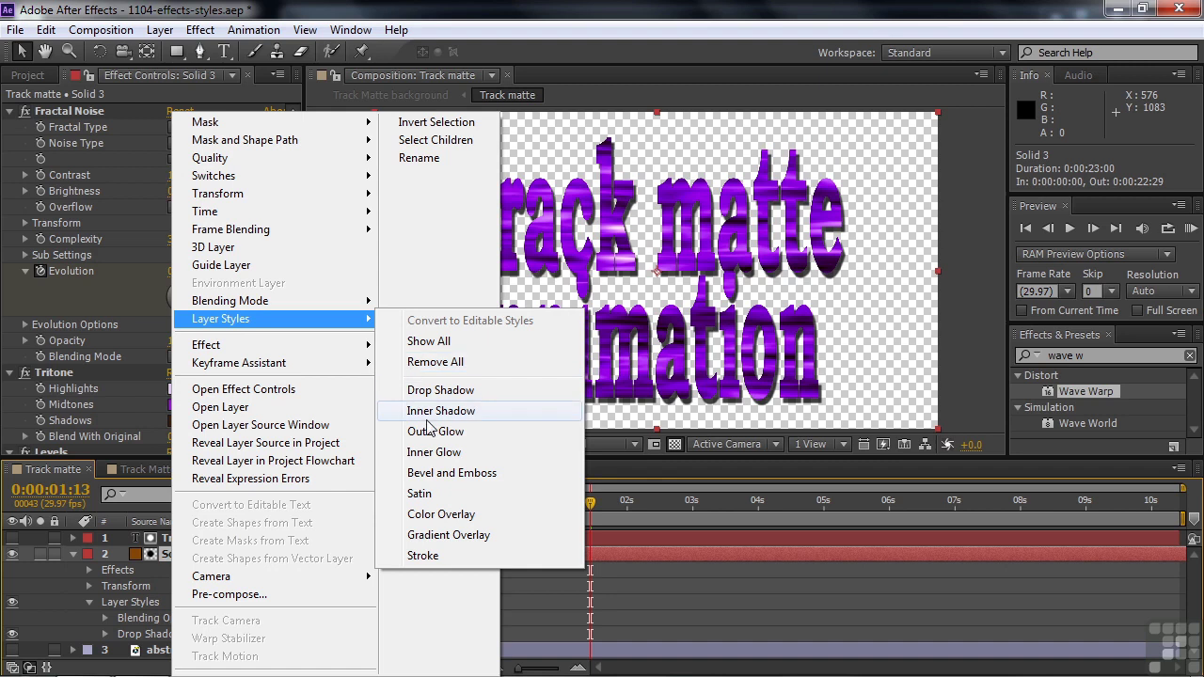
click(435, 473)
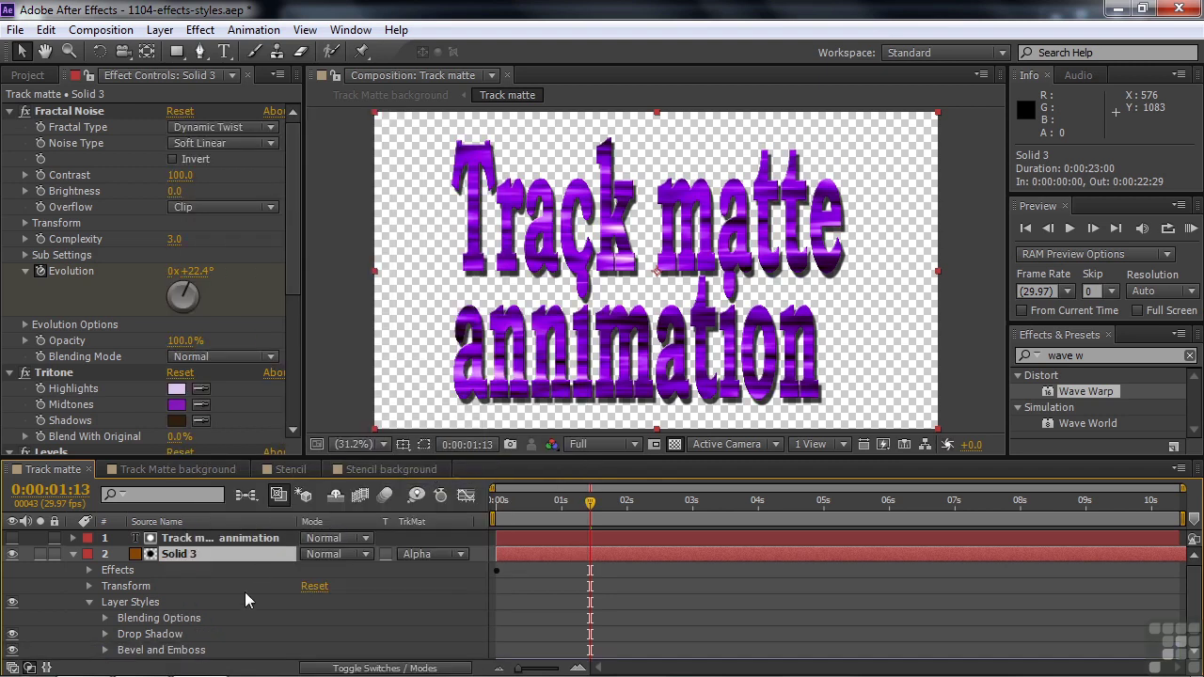
click(105, 650)
scroll(106, 656, down, 3)
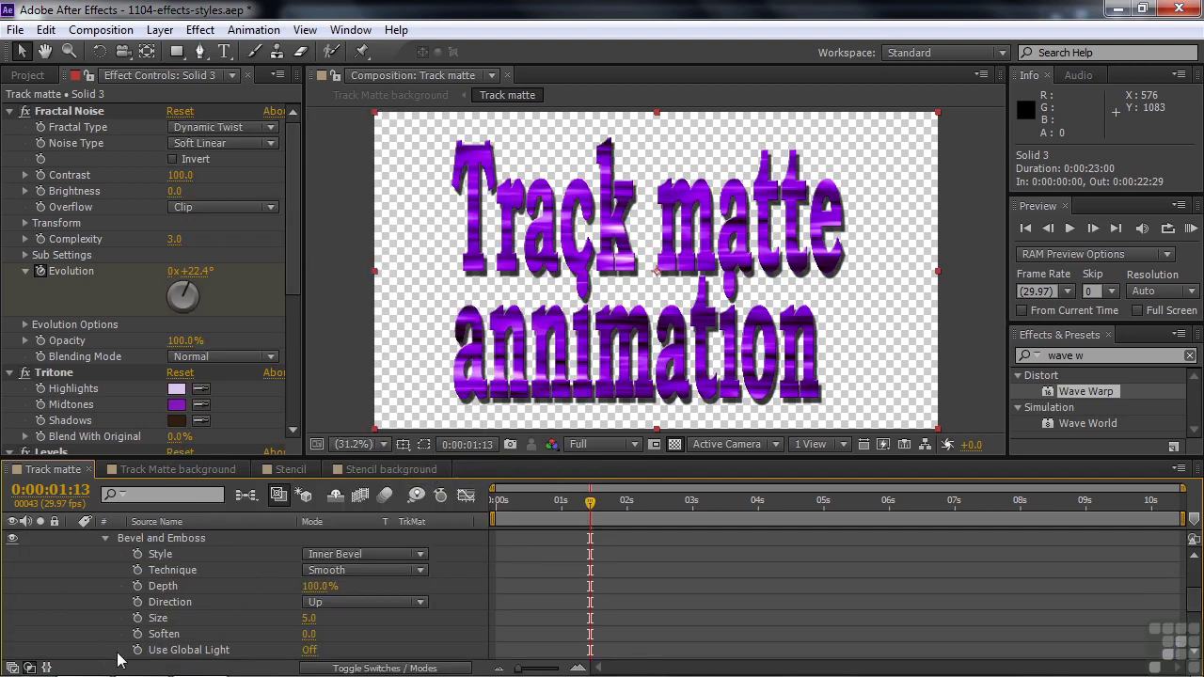
drag(307, 620, 331, 621)
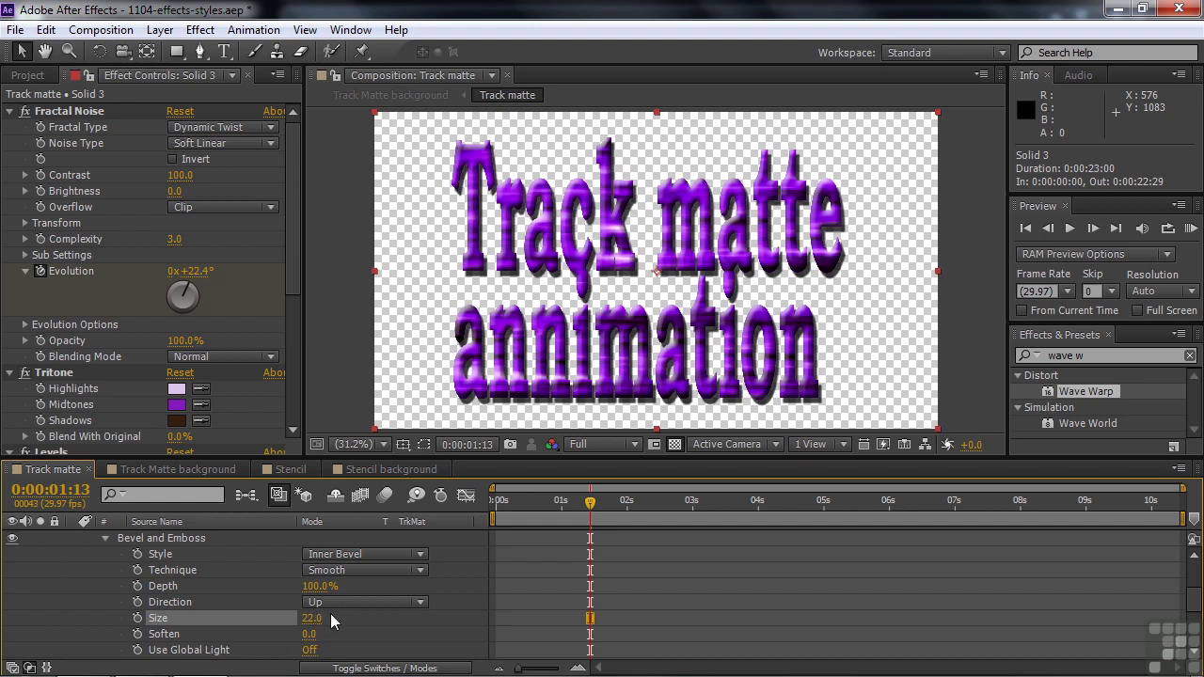
Try the Drop Shadow effect with distance 61 on the text layer of the Stencil composition, and delete the effect
click(285, 469)
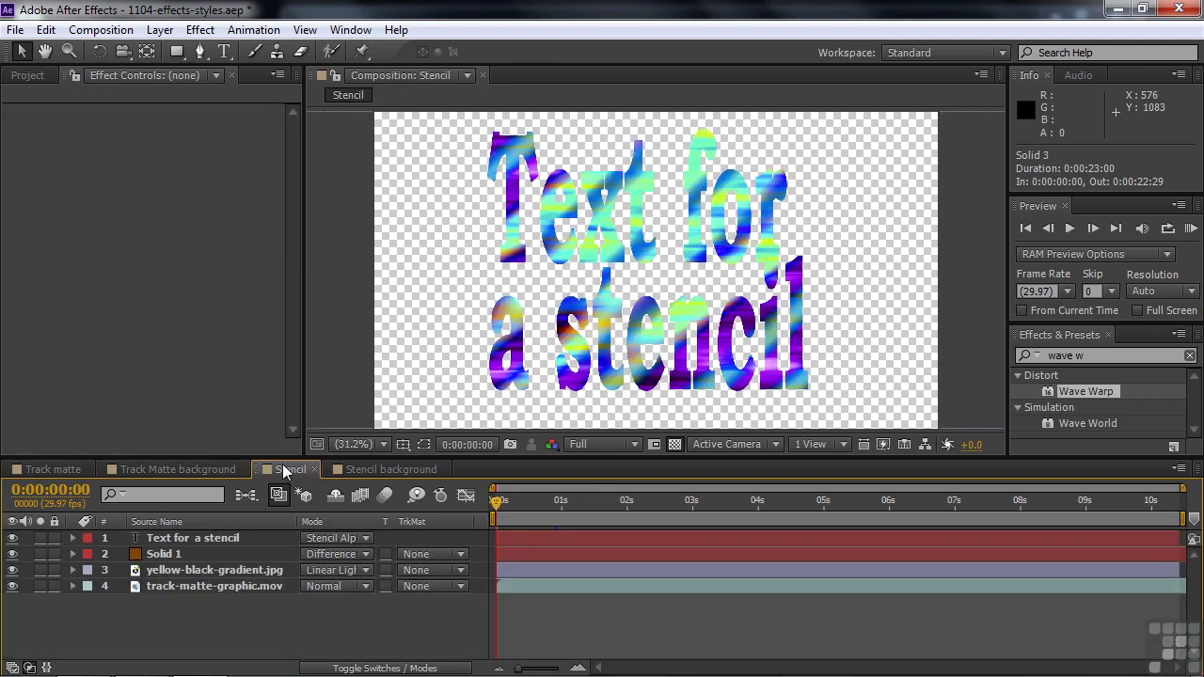
click(1100, 356)
text(drop sha)
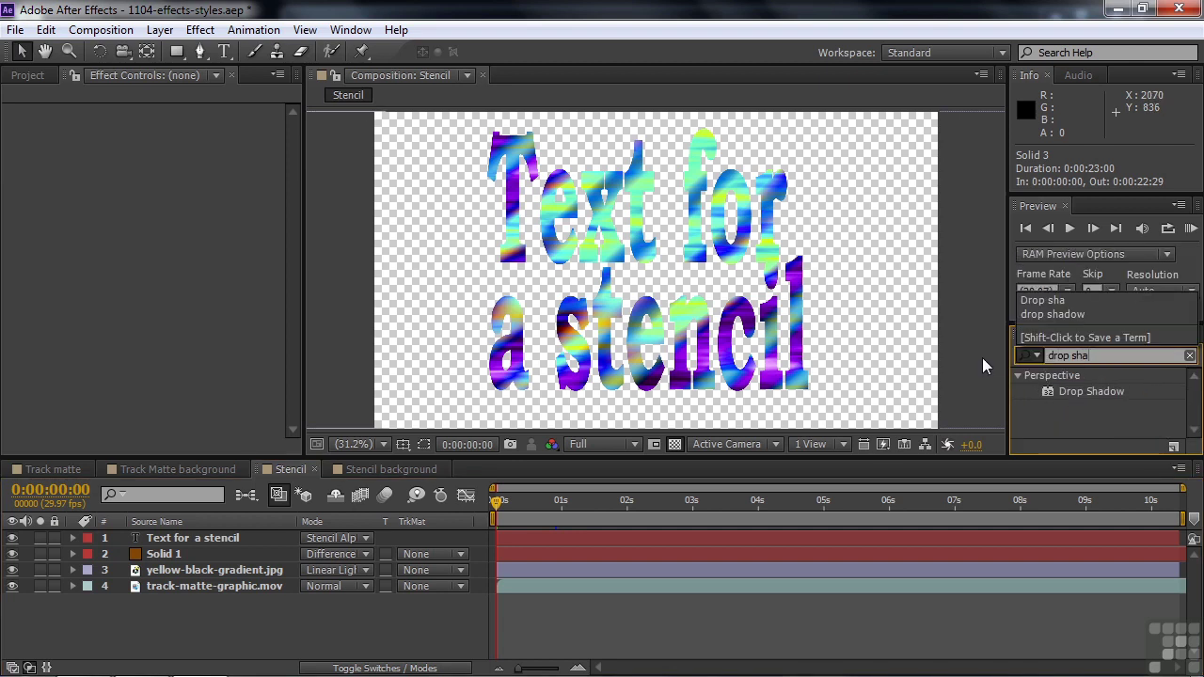
click(1047, 392)
drag(1049, 391, 165, 544)
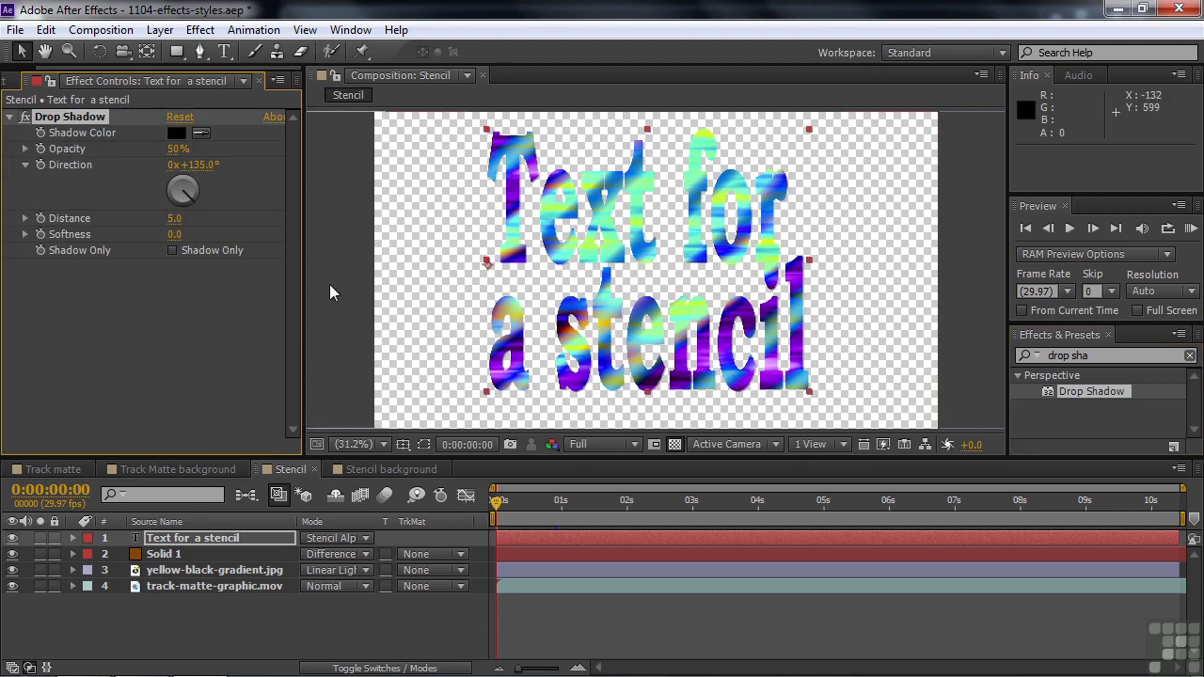
drag(174, 218, 249, 252)
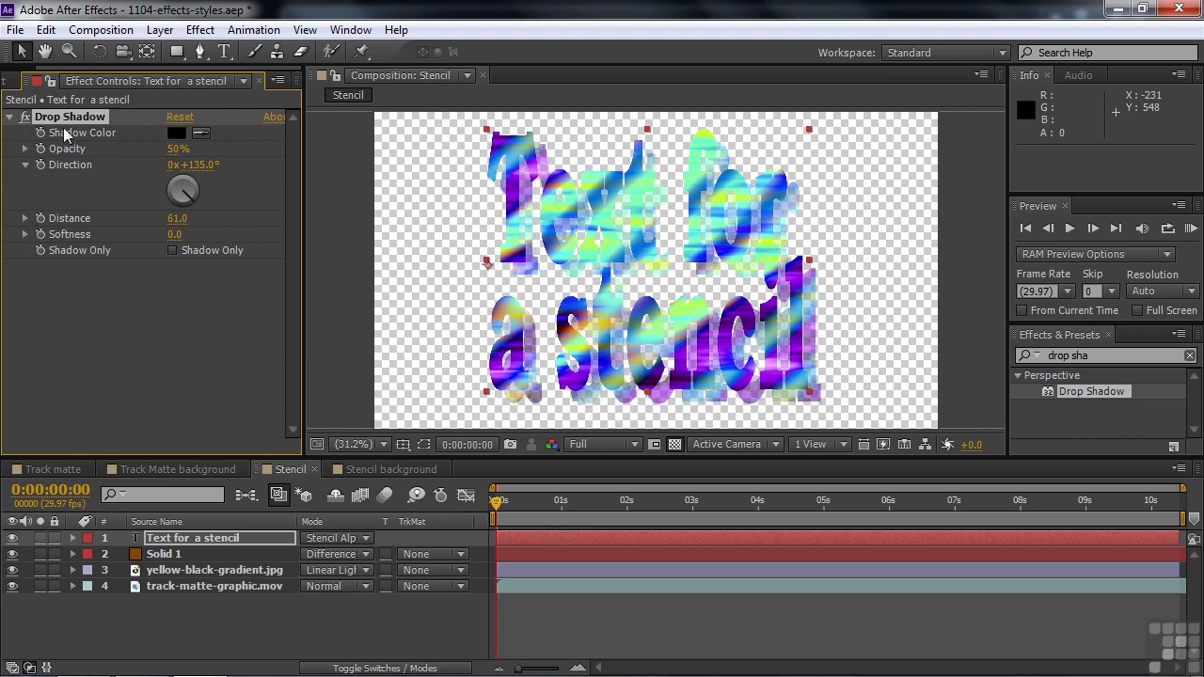
key(Delete)
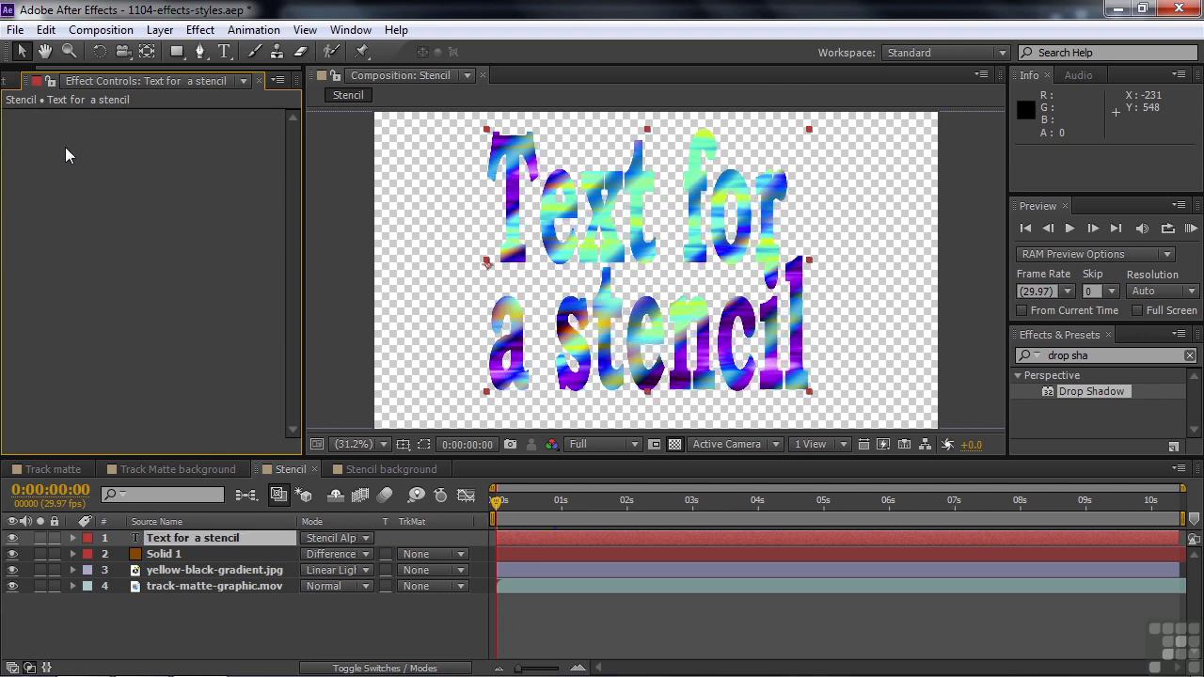
Try a Drop Shadow layer style with Normal blending mode on the stencil text layer, and undo both changes
right_click(138, 543)
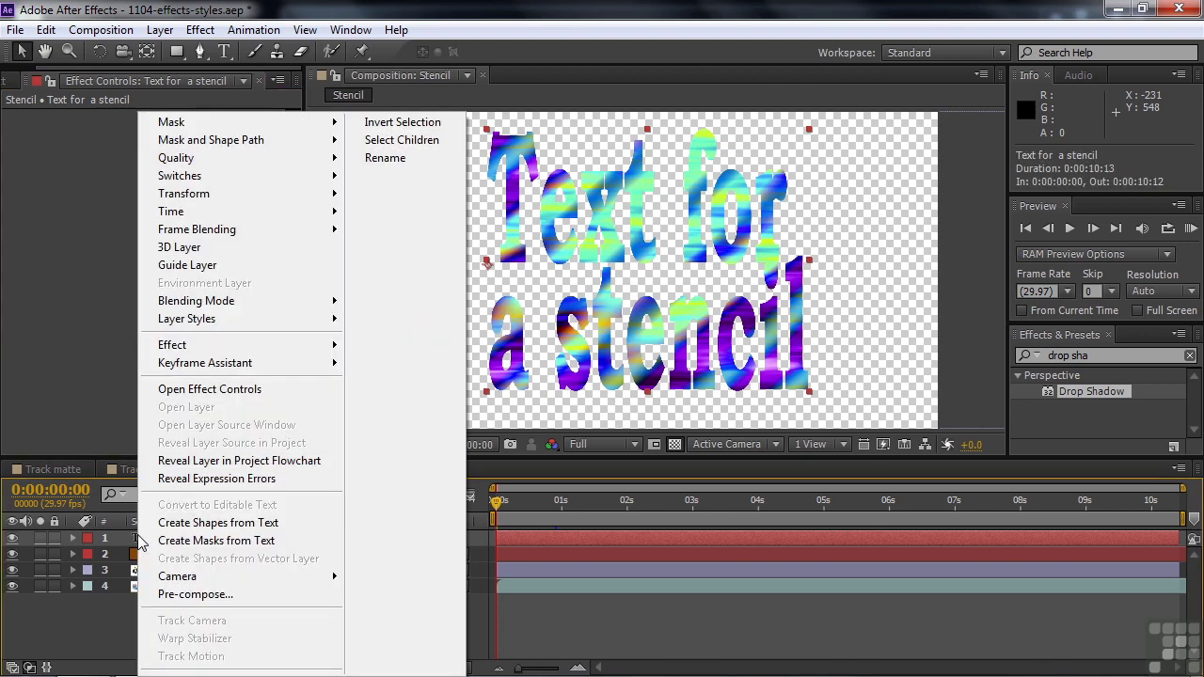
mouse_move(241, 323)
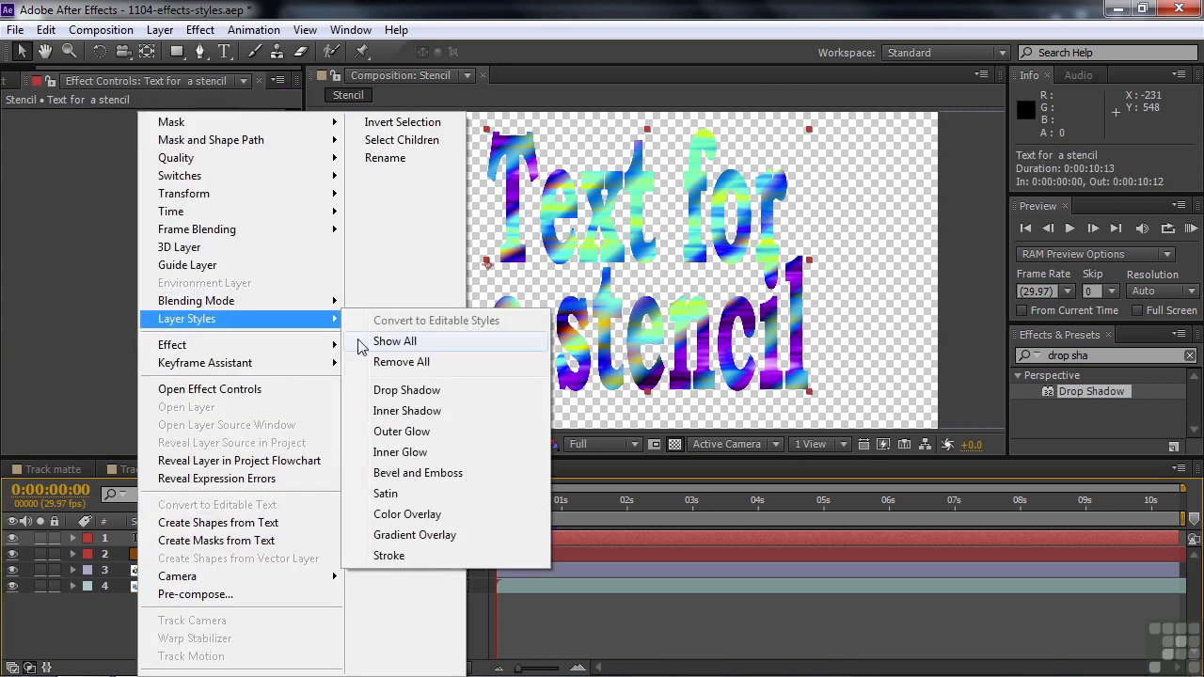
click(393, 394)
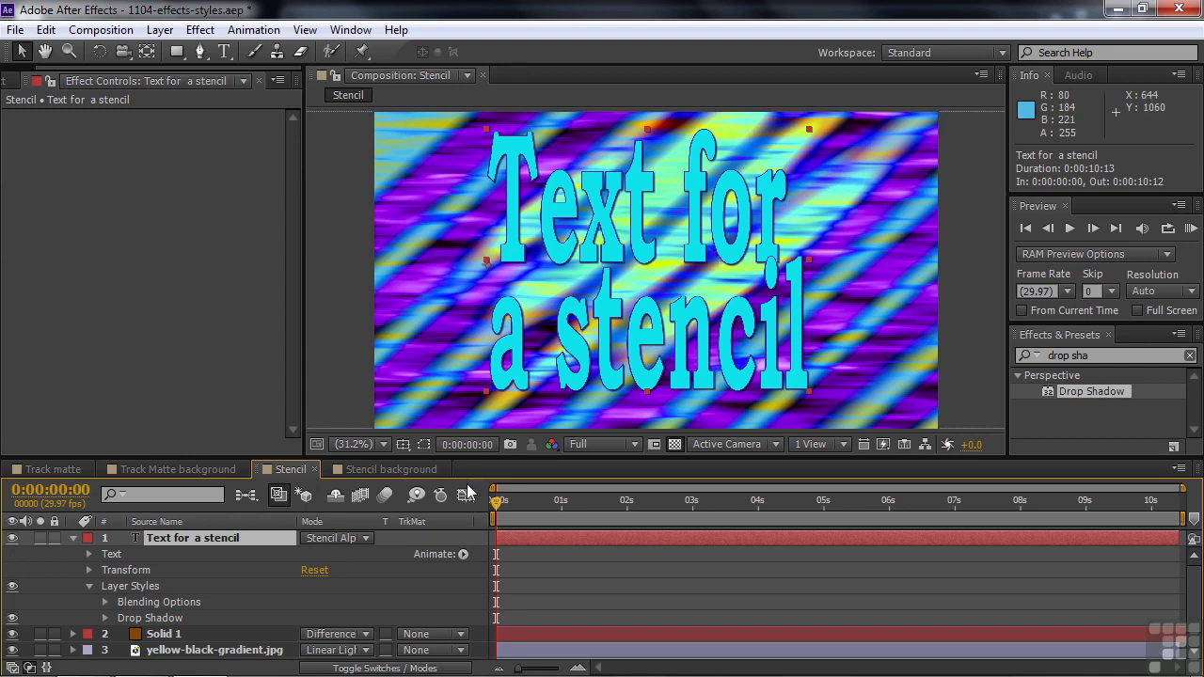
click(365, 539)
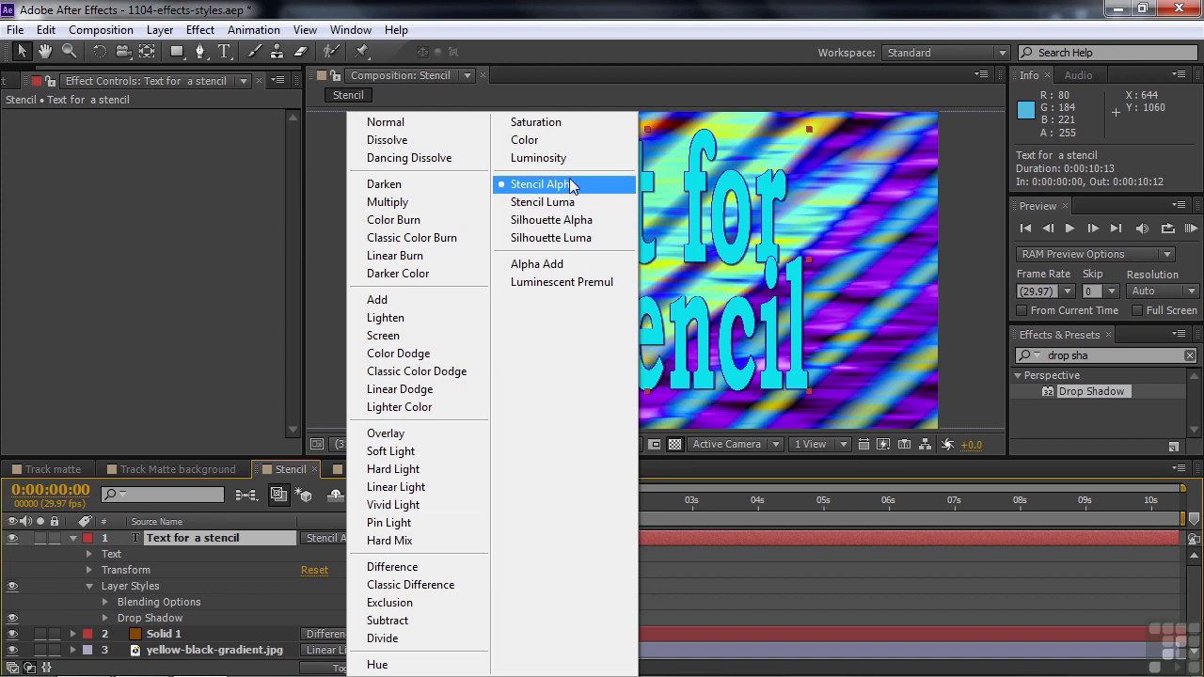
click(408, 131)
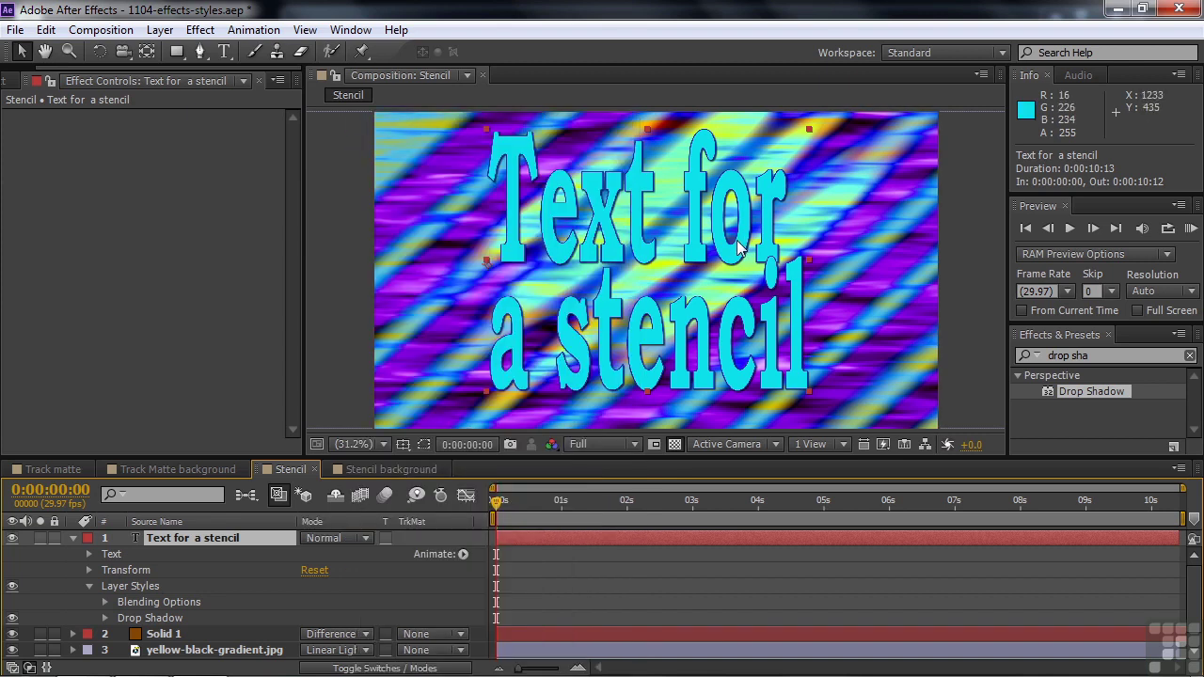
click(368, 544)
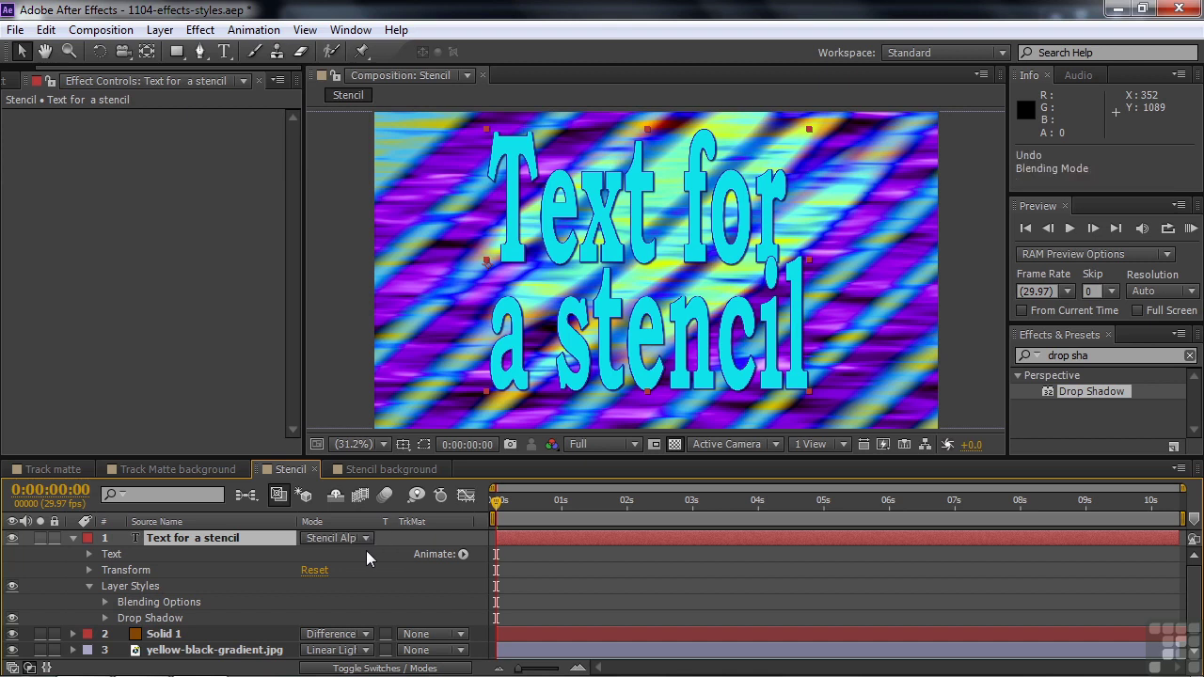
key(ctrl+z)
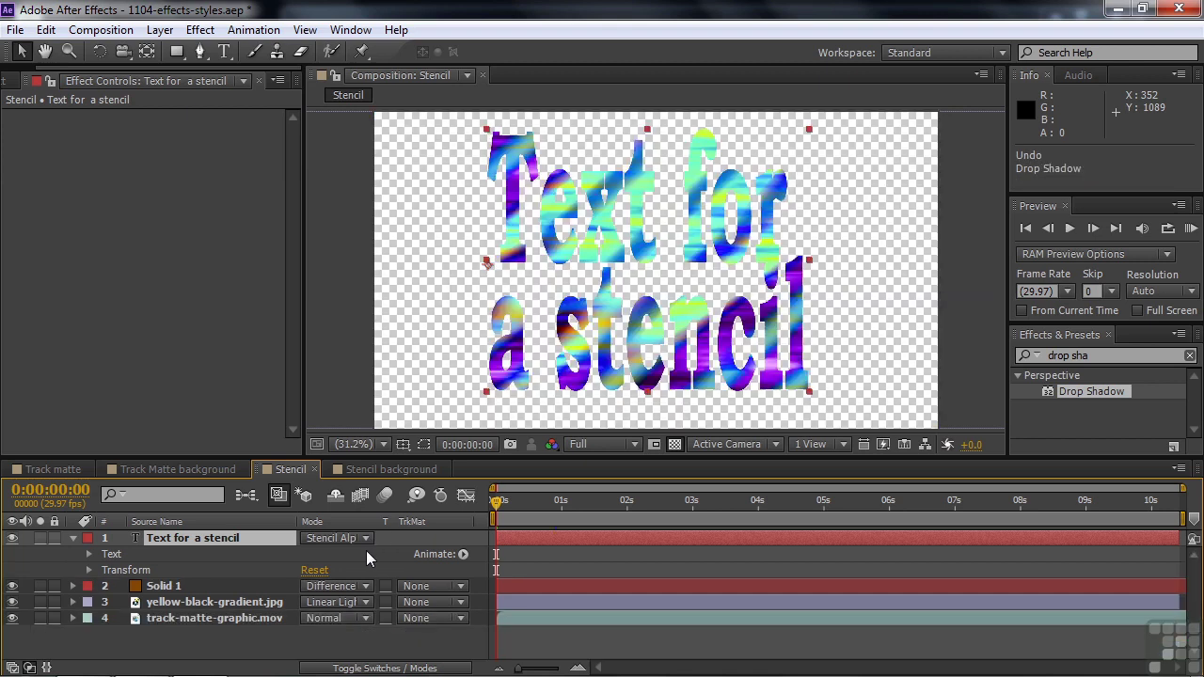
Place the Stencil composition as a layer above Solid 2 in the Stencil background composition
click(73, 538)
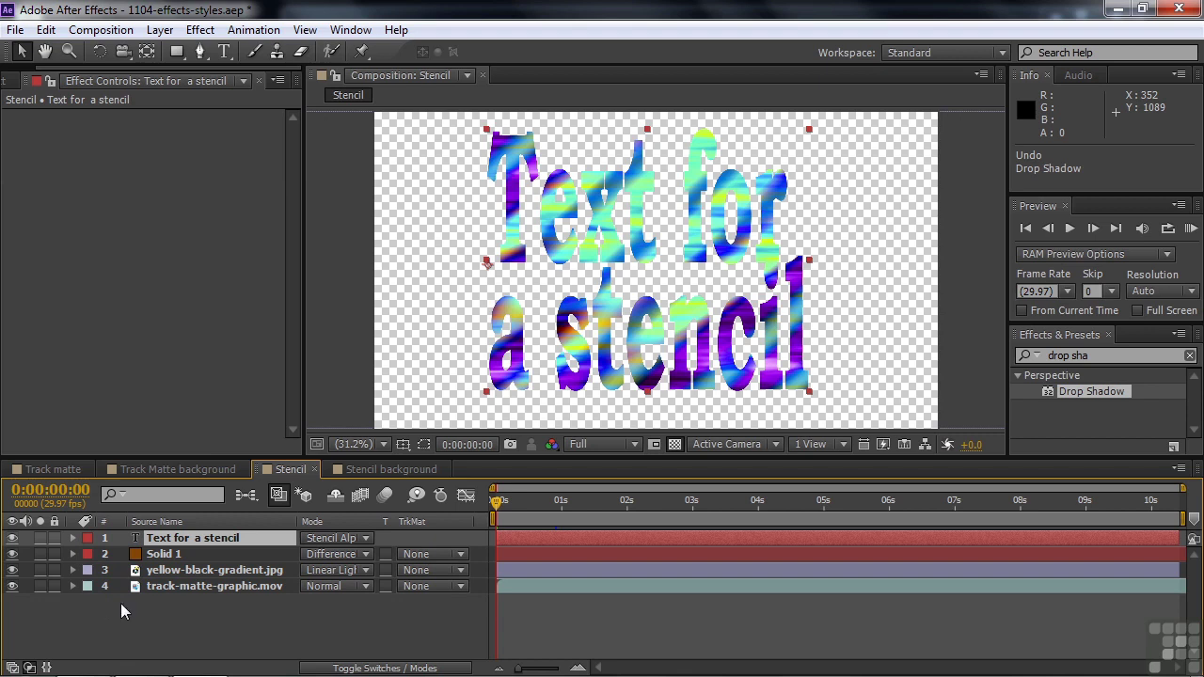
click(370, 472)
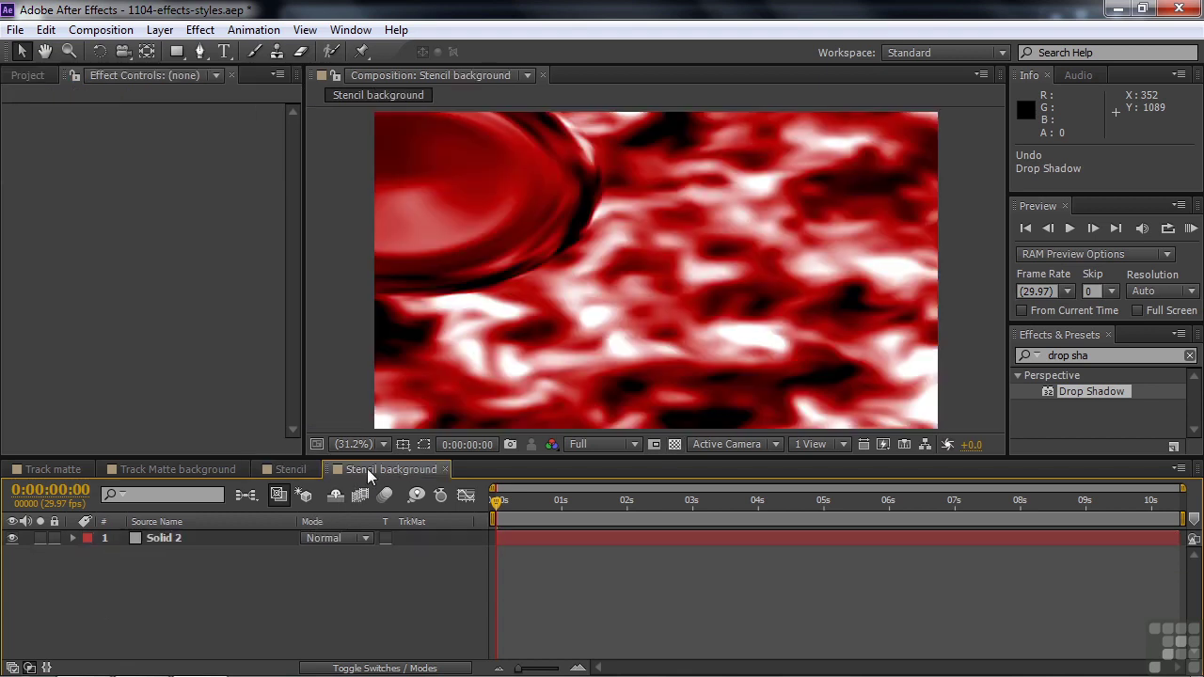
click(27, 78)
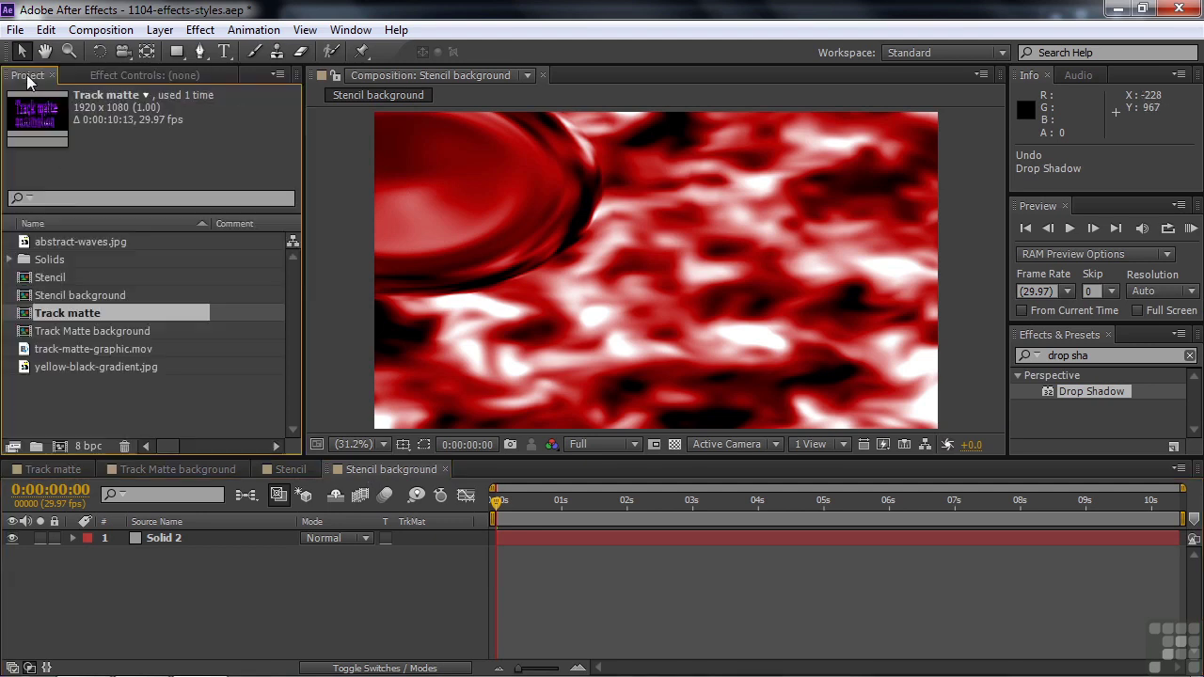
click(22, 279)
drag(22, 278, 89, 541)
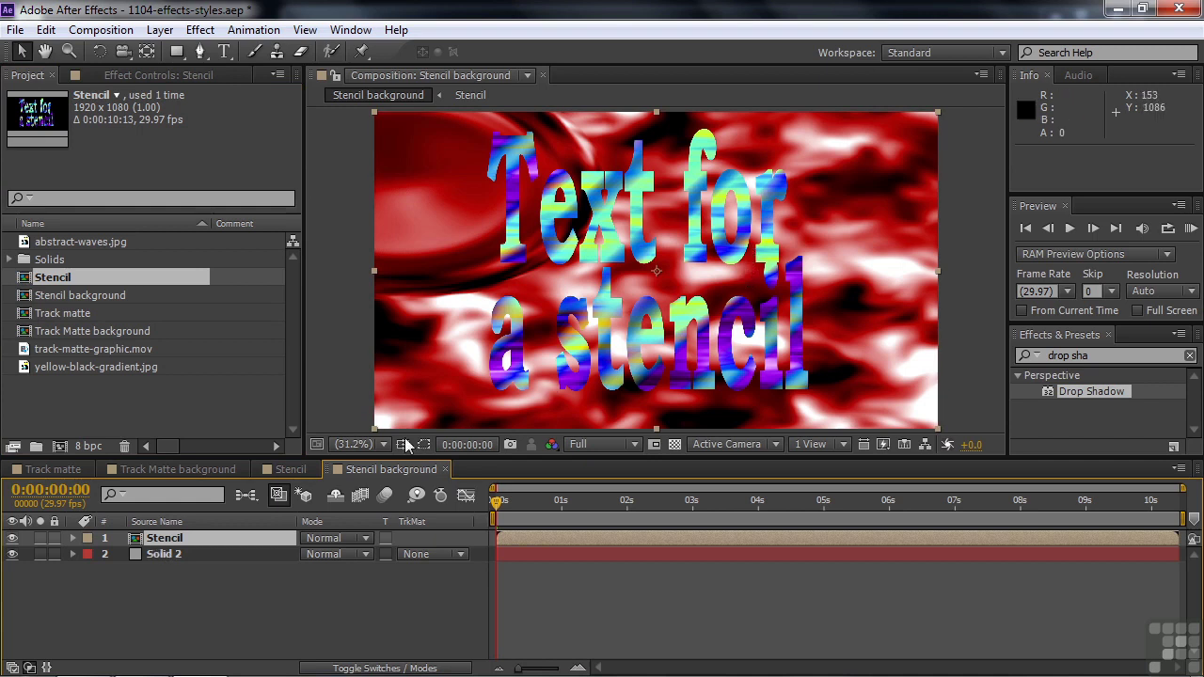
Add a Drop Shadow layer style to the nested Stencil layer and set its distance to 27
right_click(141, 544)
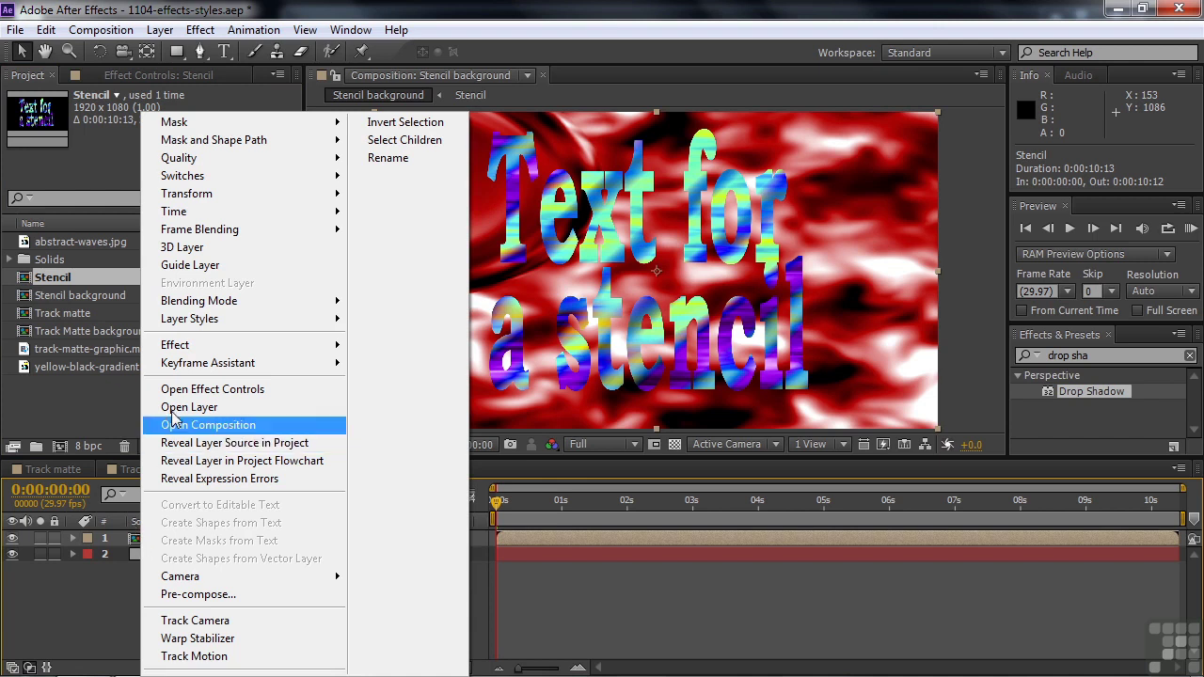
mouse_move(320, 319)
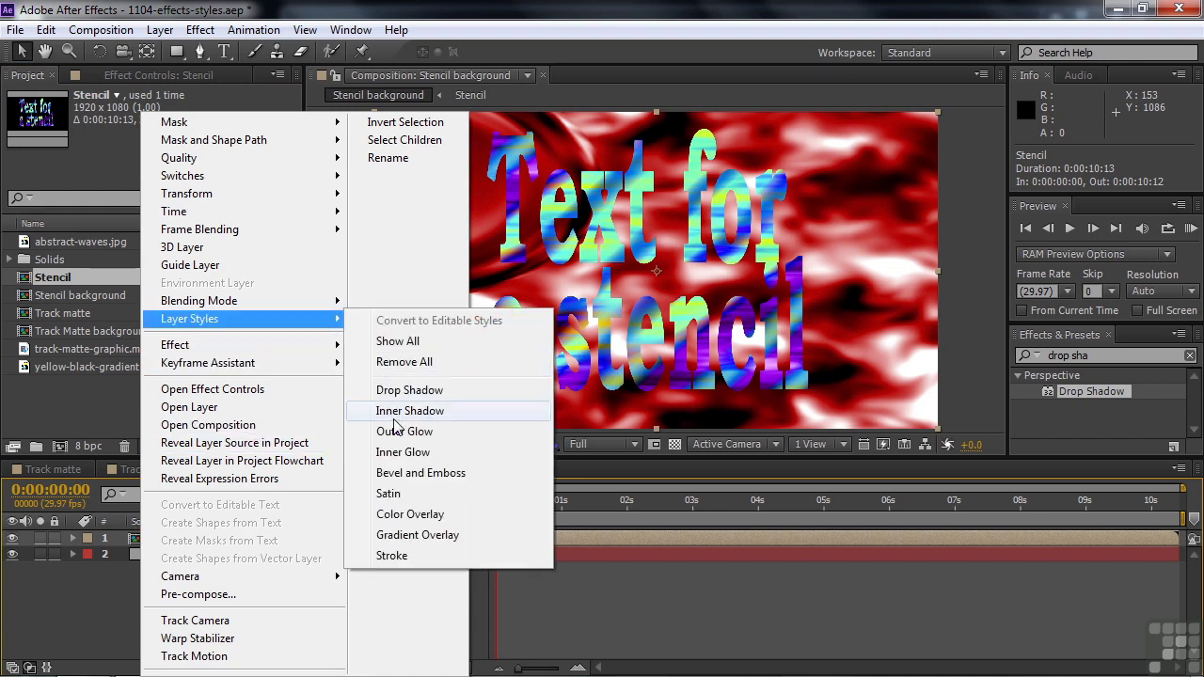
click(405, 390)
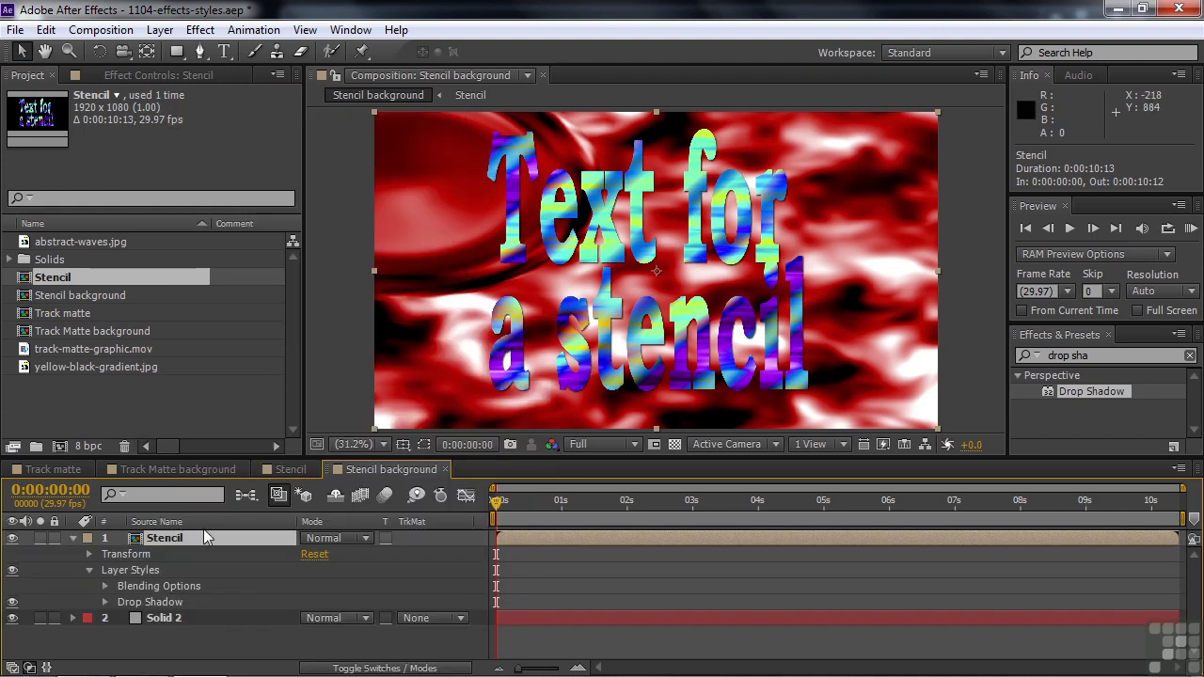
click(104, 602)
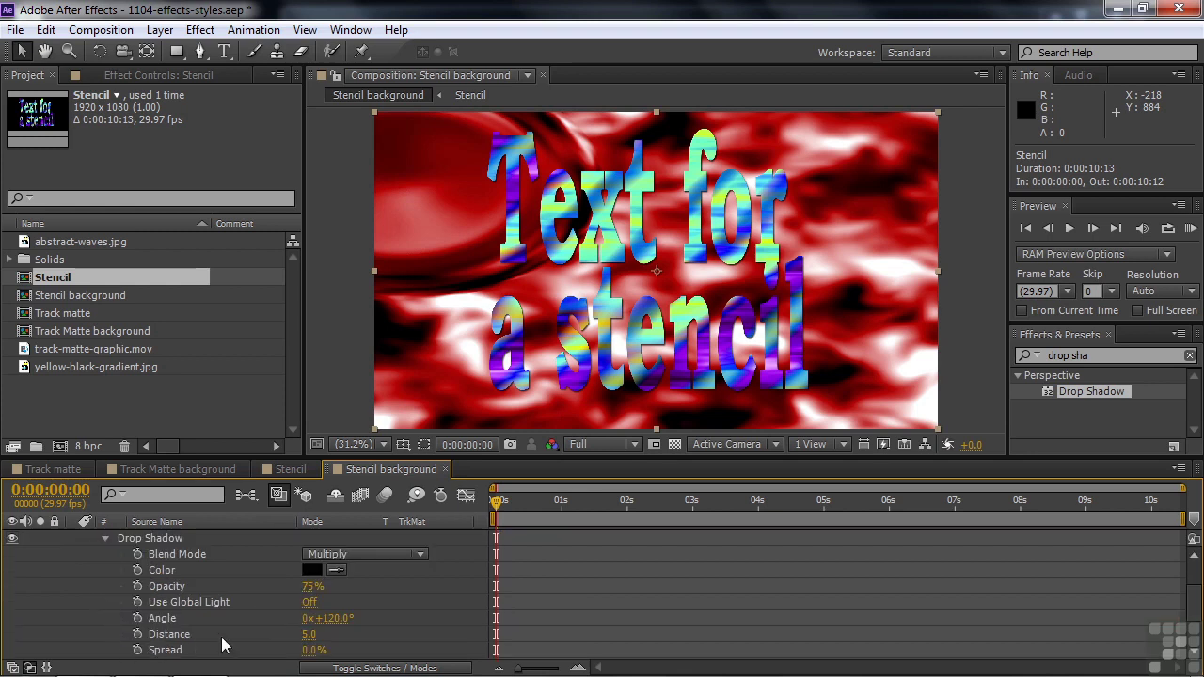
drag(310, 635, 328, 638)
scroll(320, 621, up, 2)
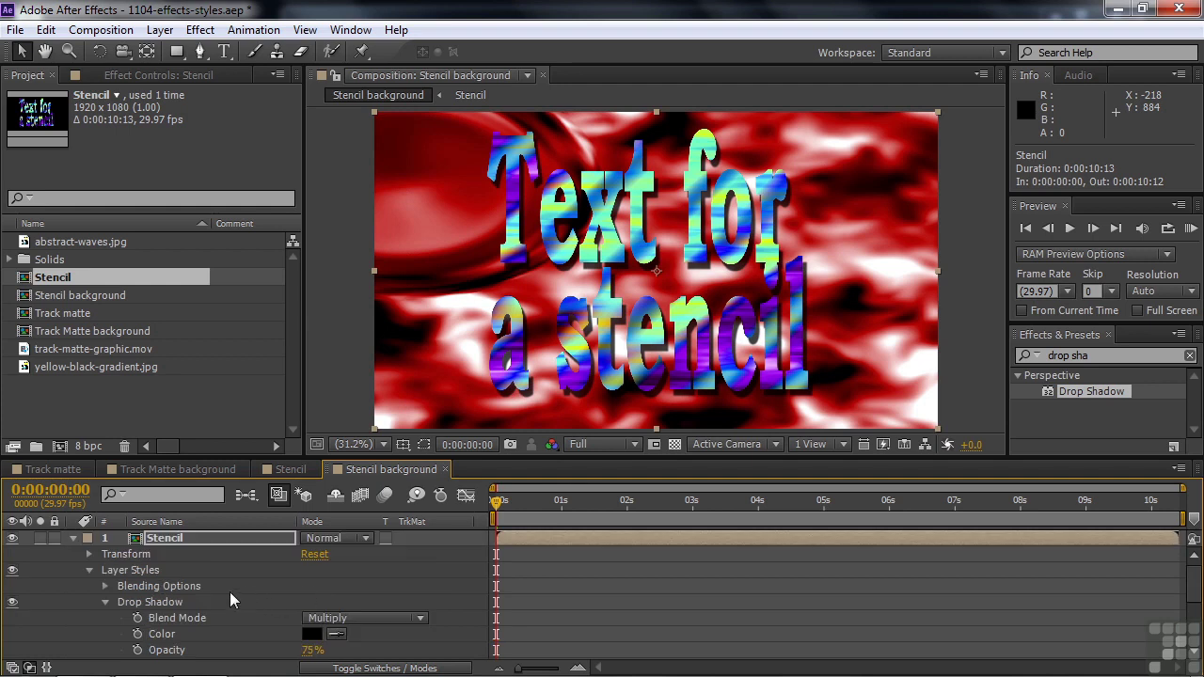
Add a Bevel and Emboss layer style to the nested Stencil layer and set its size to 27
right_click(147, 580)
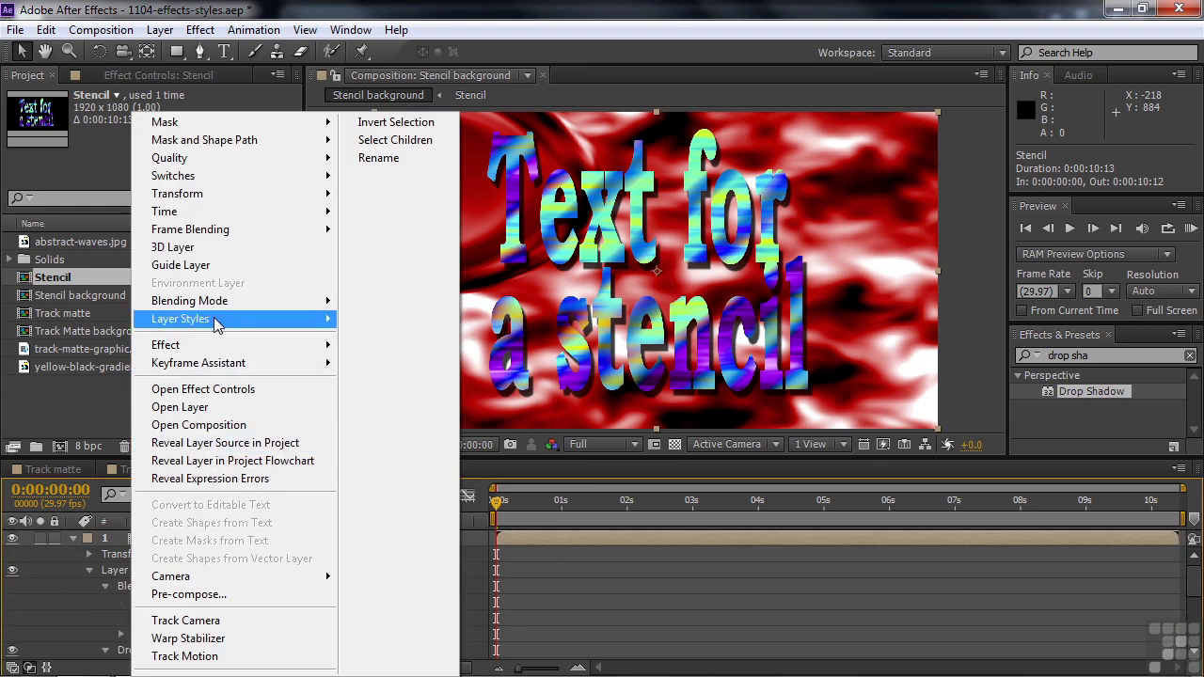
mouse_move(251, 322)
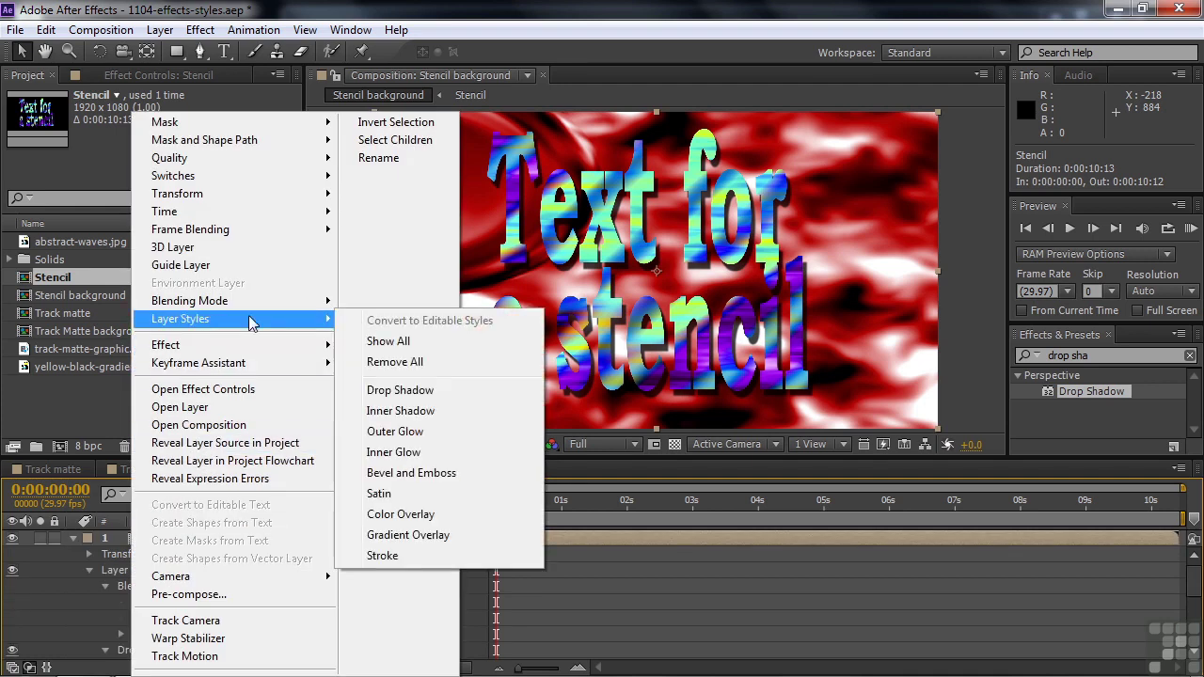
click(414, 473)
scroll(293, 620, down, 1)
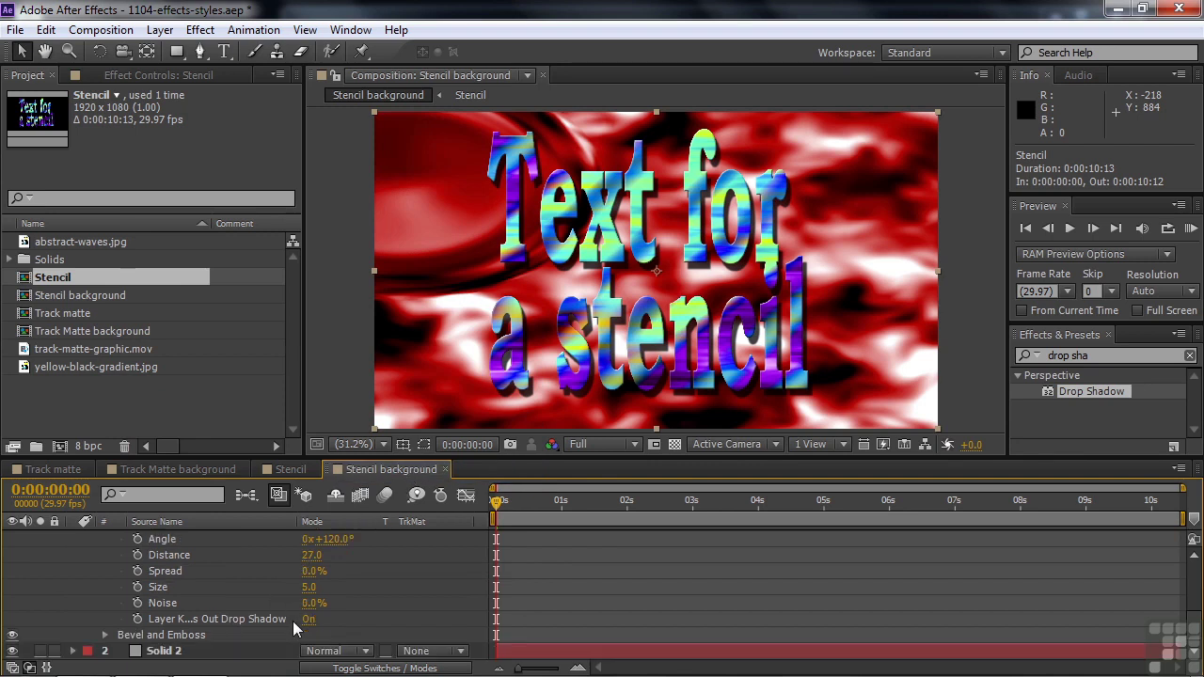
click(105, 636)
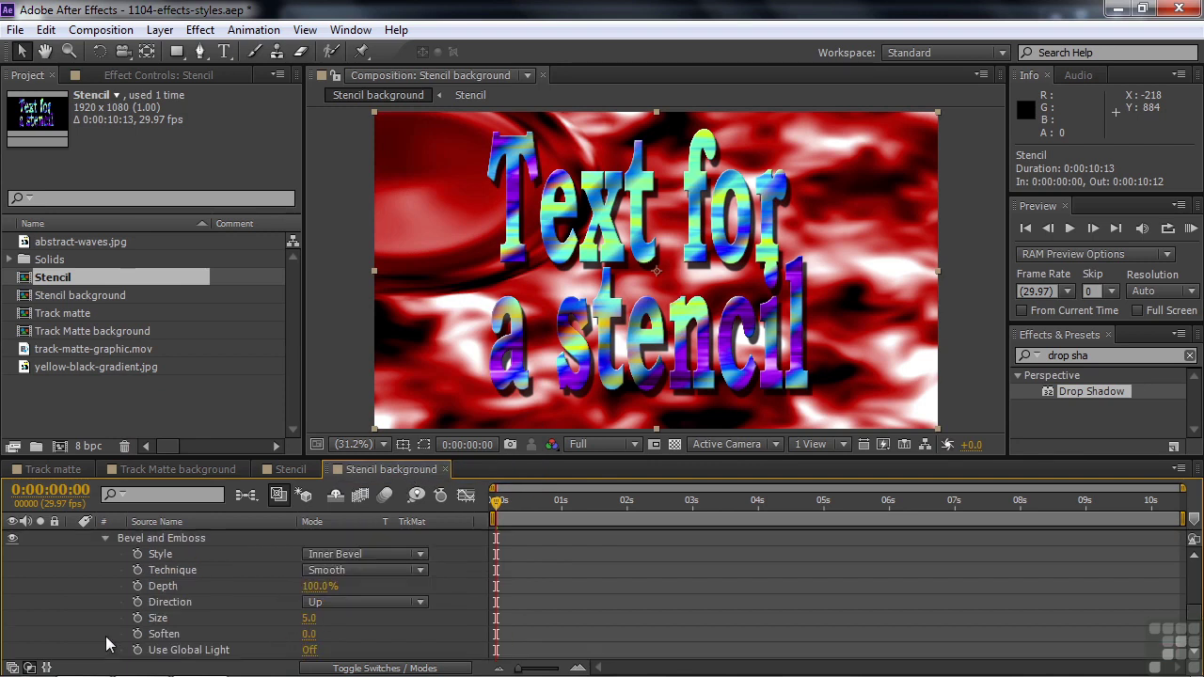
drag(308, 619, 333, 627)
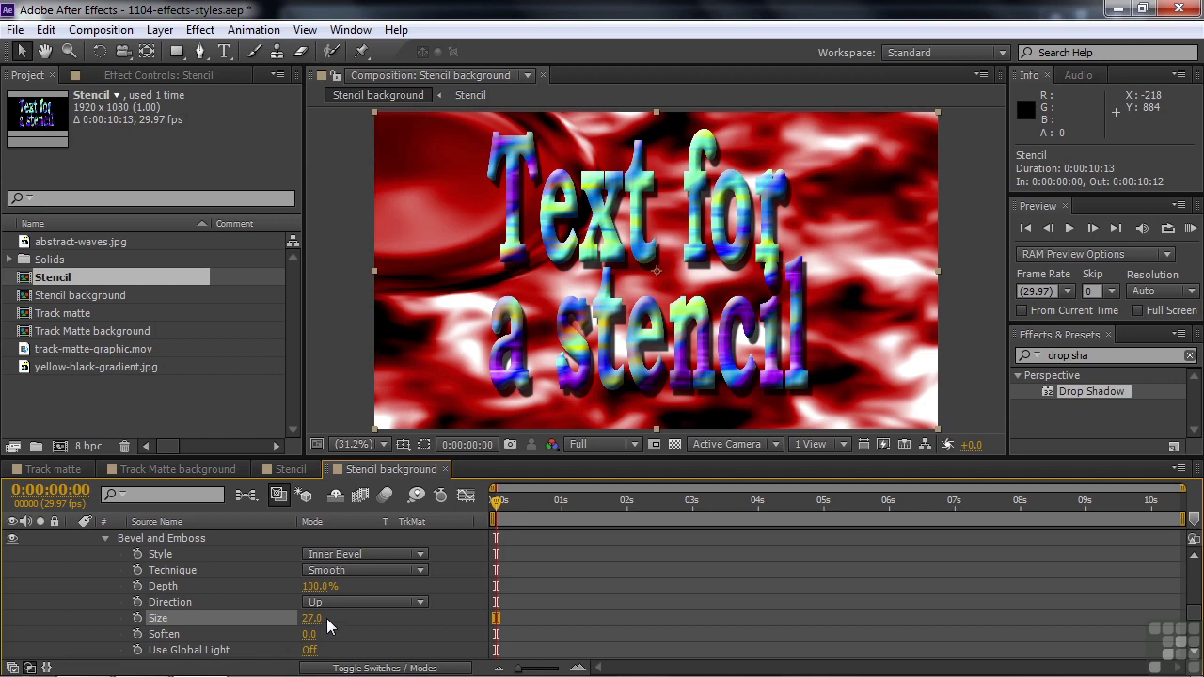
Delete the nested Stencil layer from the Stencil background composition
scroll(336, 620, up, 5)
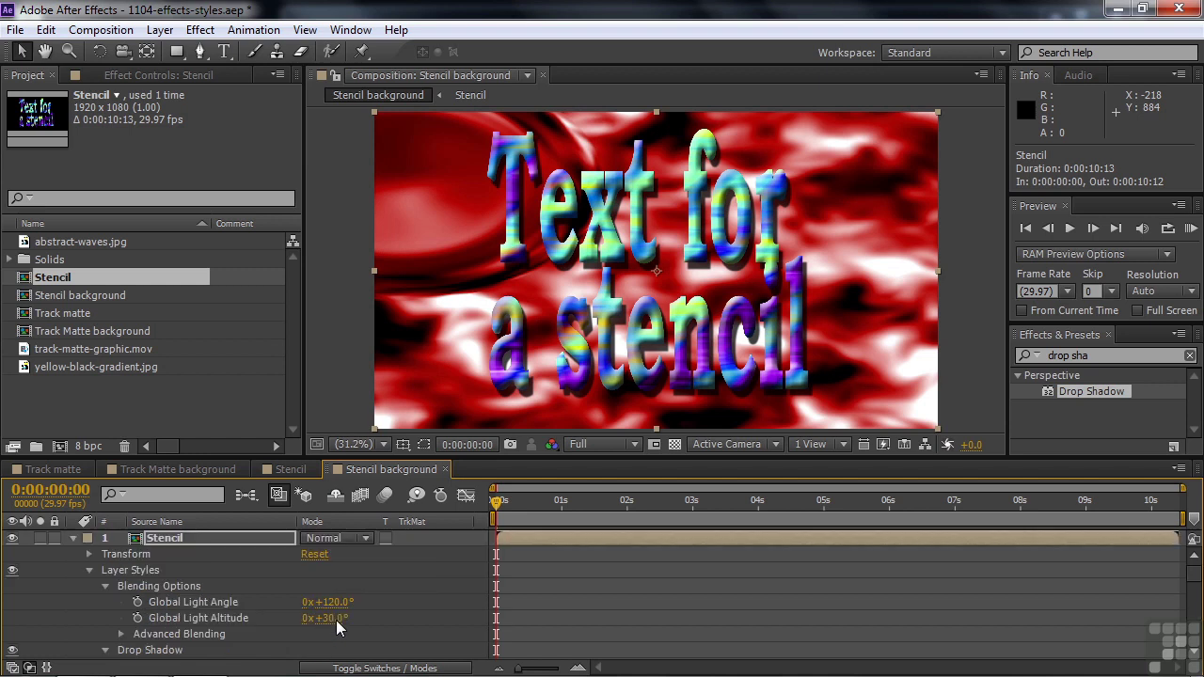
click(130, 541)
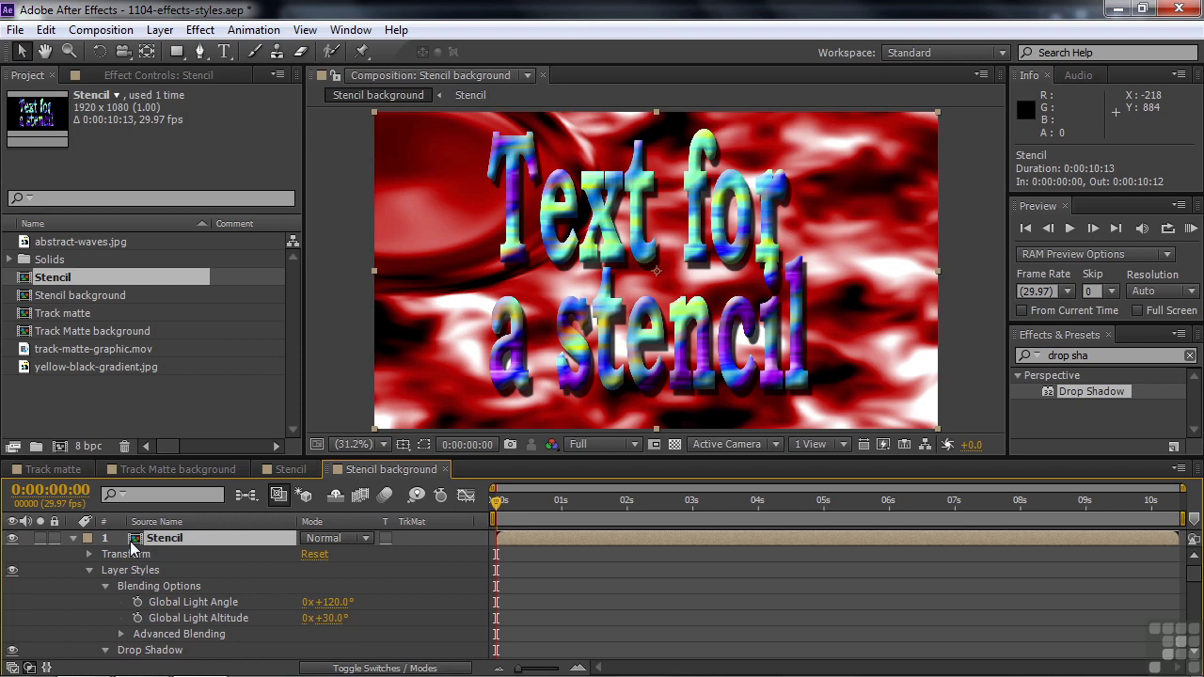
key(Delete)
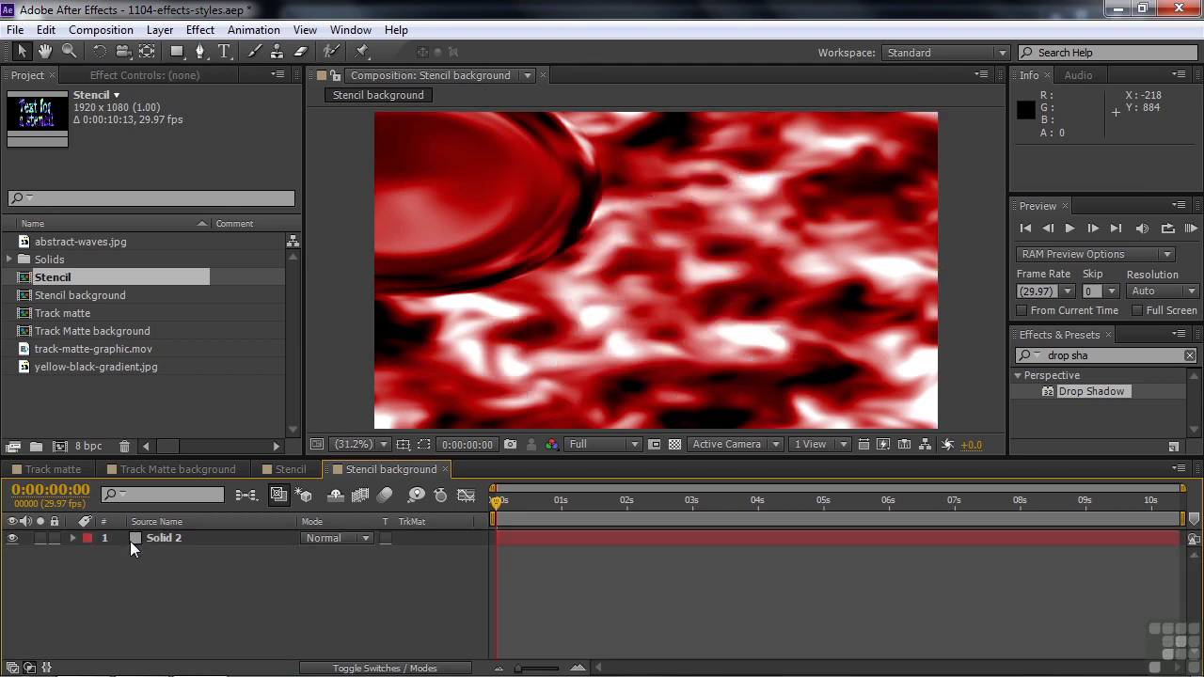
Try the Wave Warp effect on the text layer of the Stencil composition, and undo it
click(277, 470)
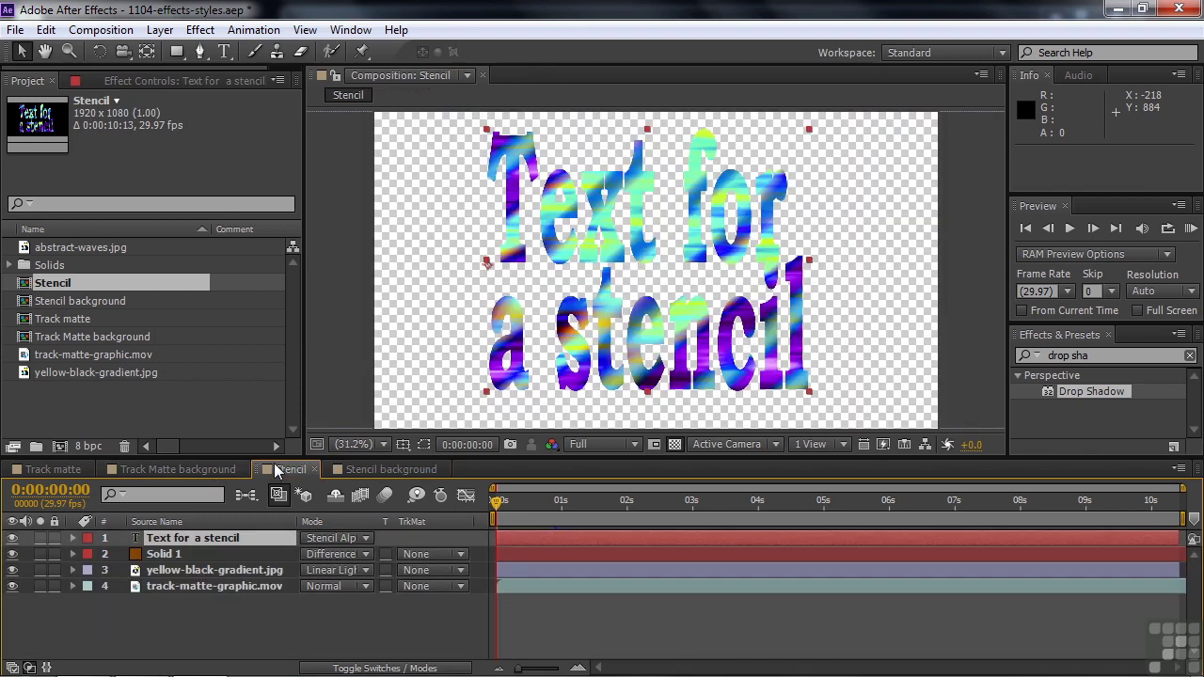
click(1096, 355)
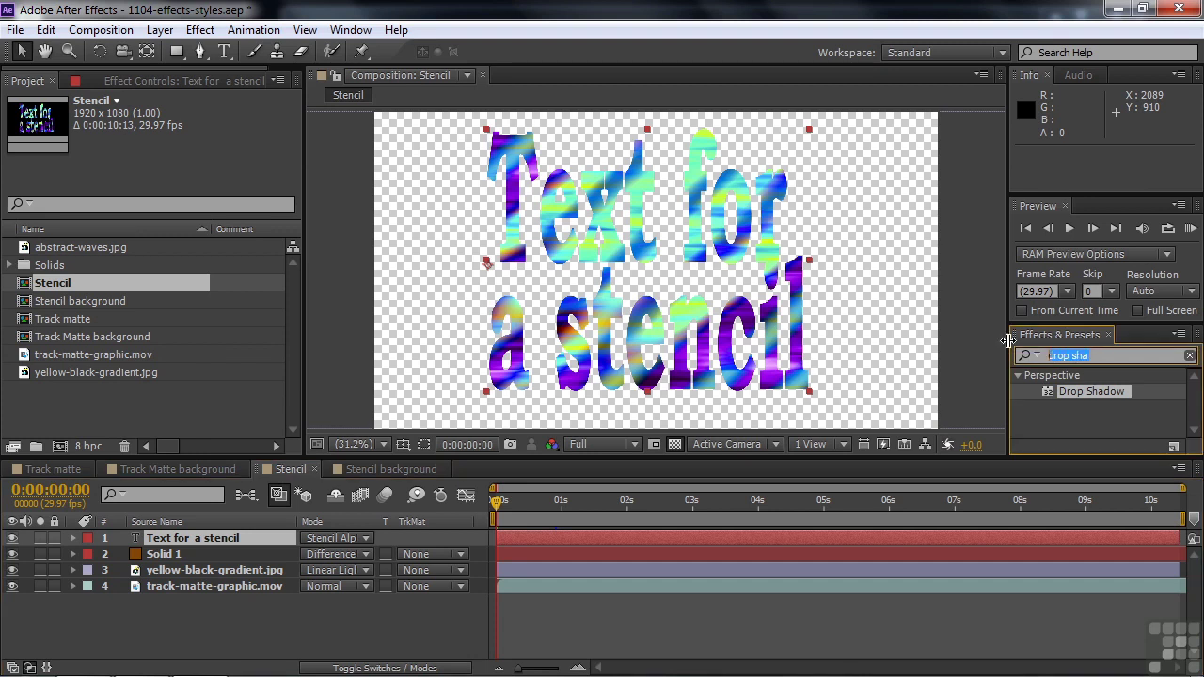
text(wave)
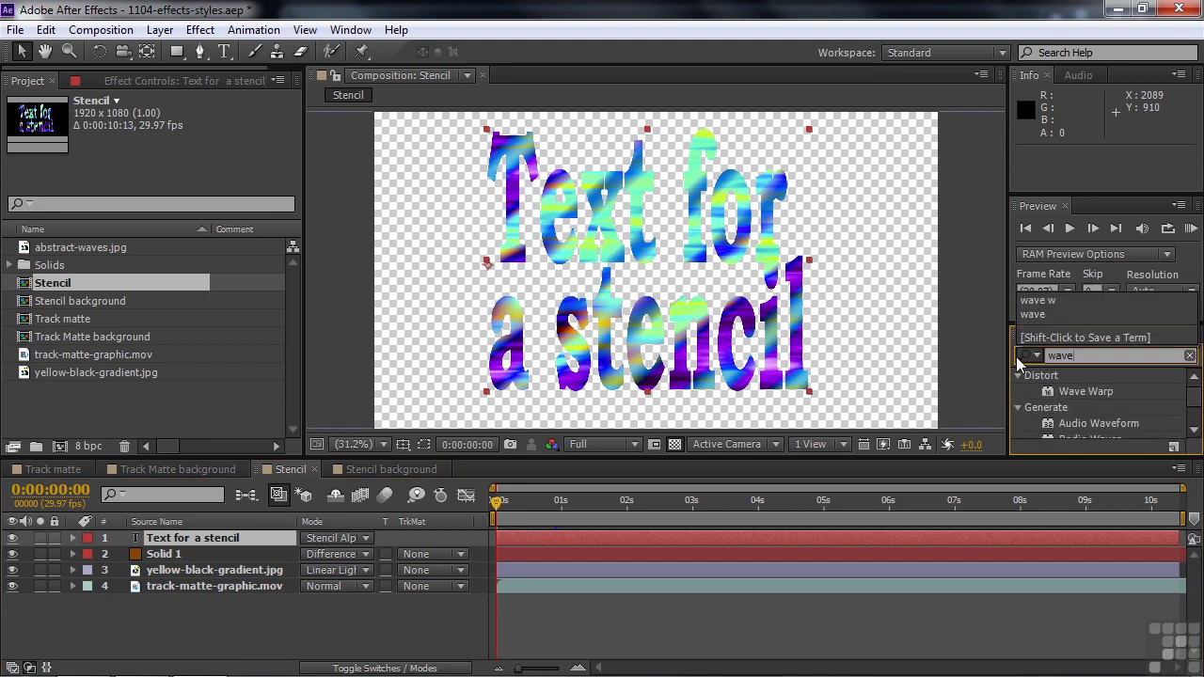
drag(1082, 393, 187, 543)
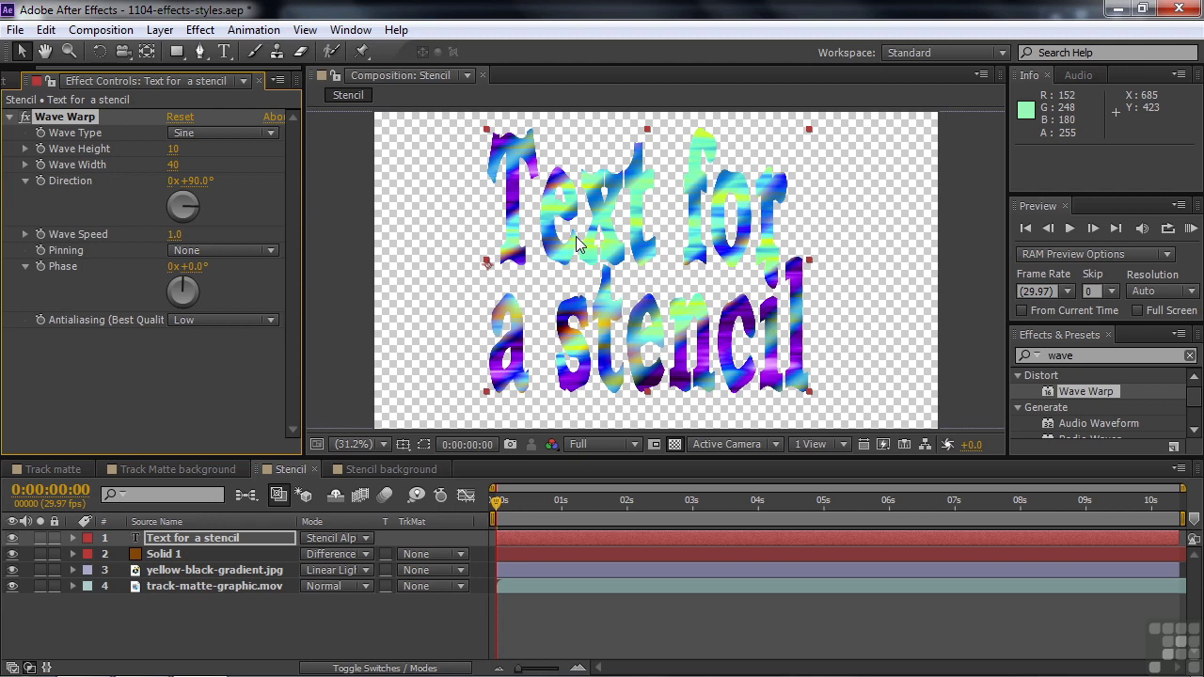
key(ctrl+z)
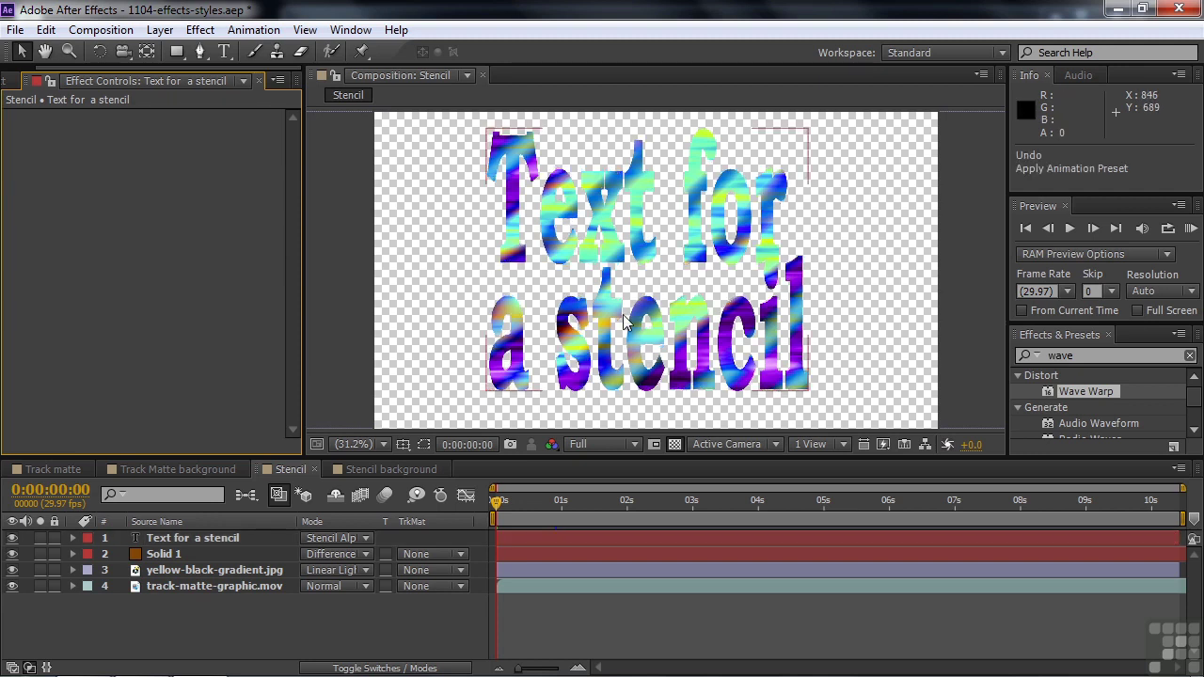
Create an adjustment layer on top of the Stencil composition and apply the Wave Warp effect to it
right_click(183, 621)
mouse_move(256, 431)
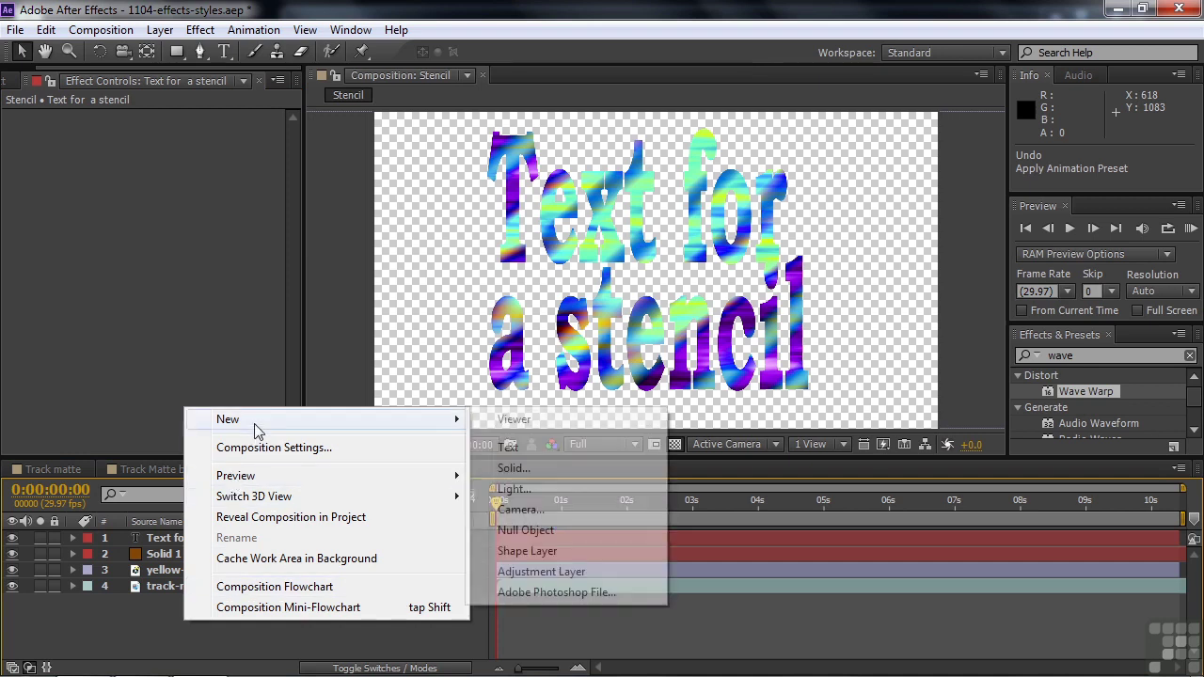
click(546, 571)
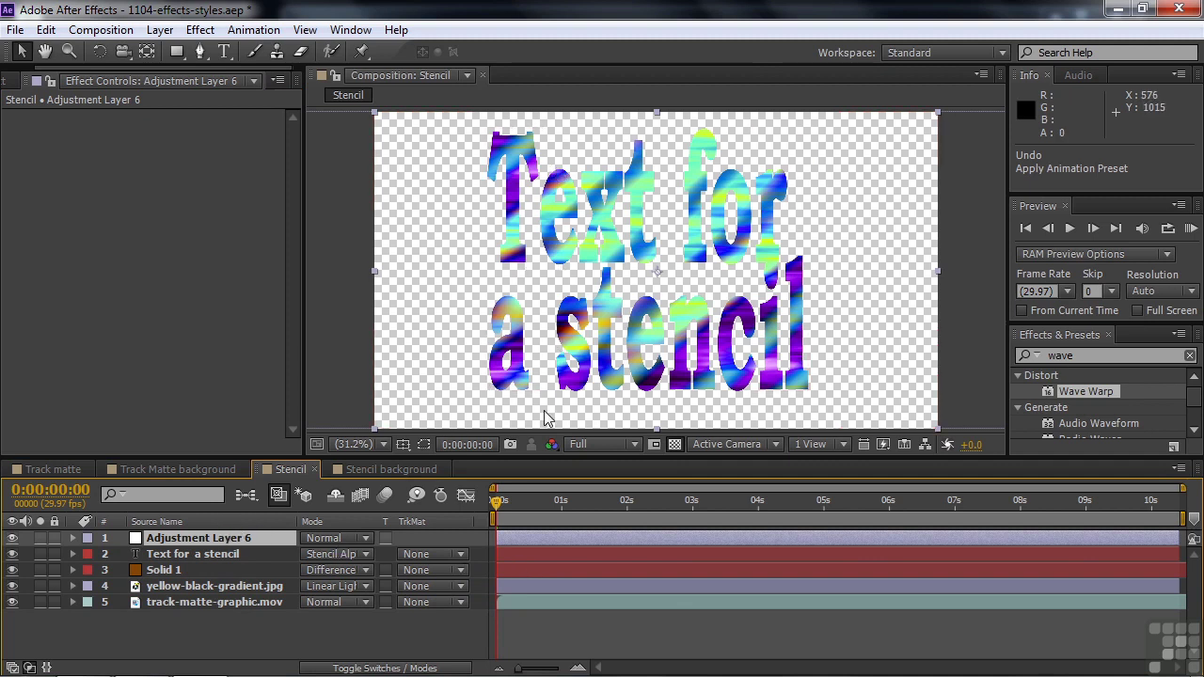
mouse_move(1054, 395)
mouse_down()
mouse_move(670, 506)
mouse_move(631, 537)
mouse_up()
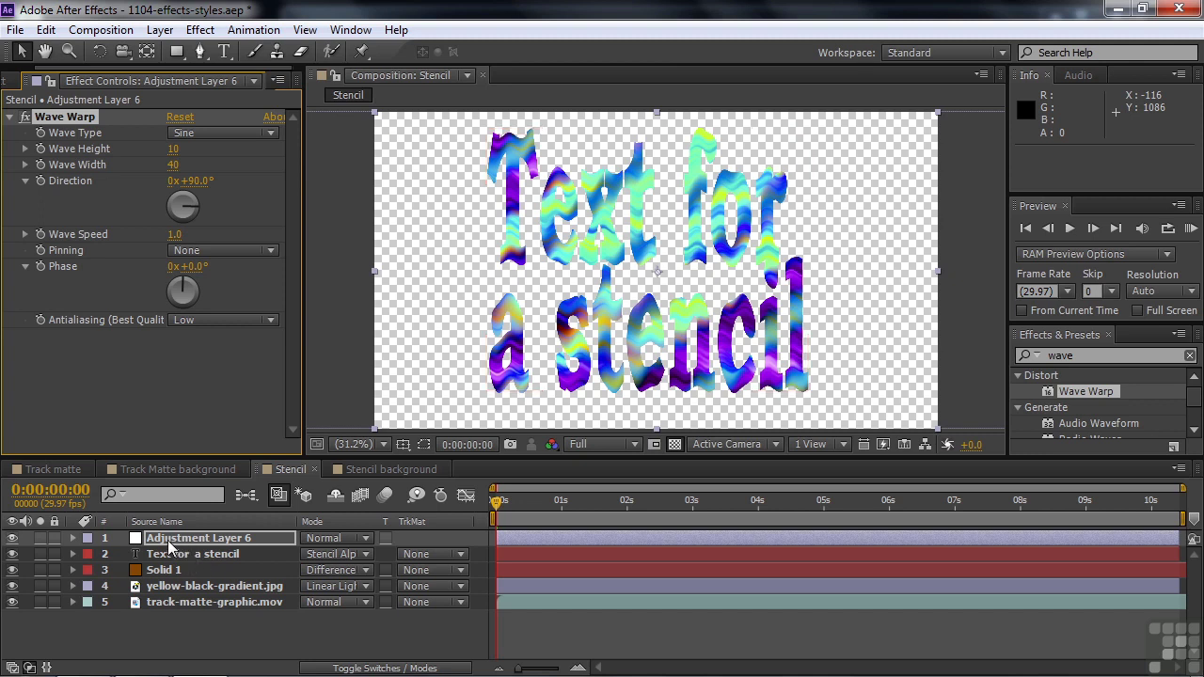
Move the adjustment layer directly below the stencil text layer and scrub the animation to 0:00:01:03
drag(167, 542, 159, 569)
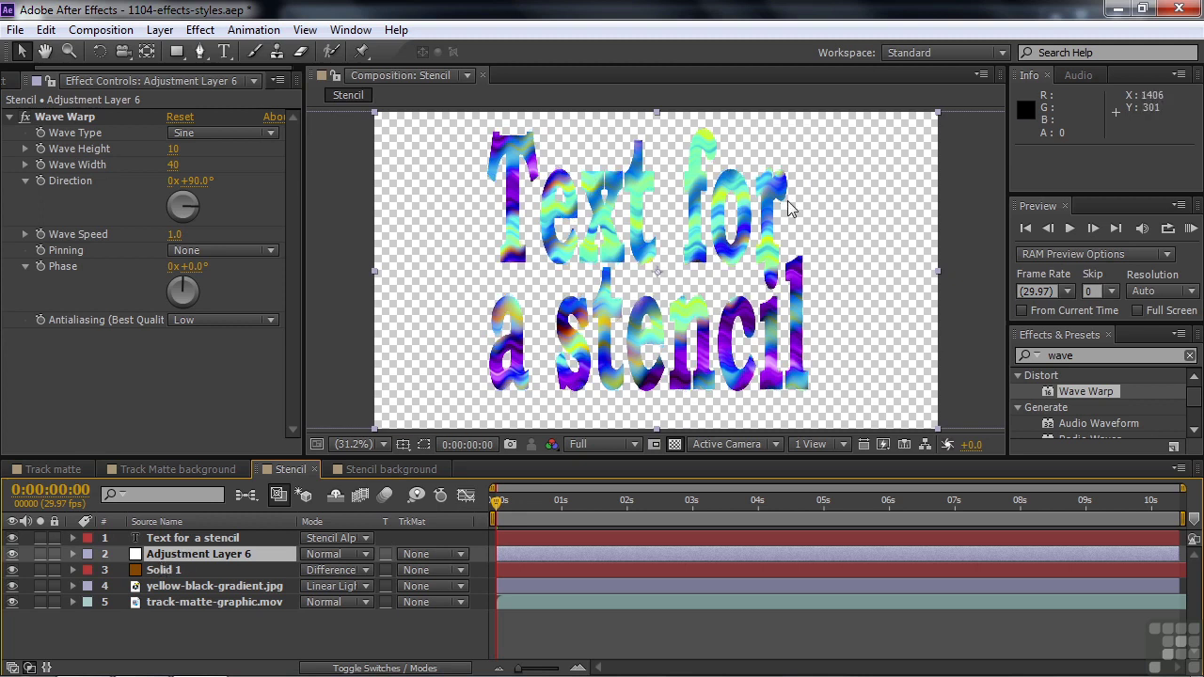
drag(497, 501, 570, 508)
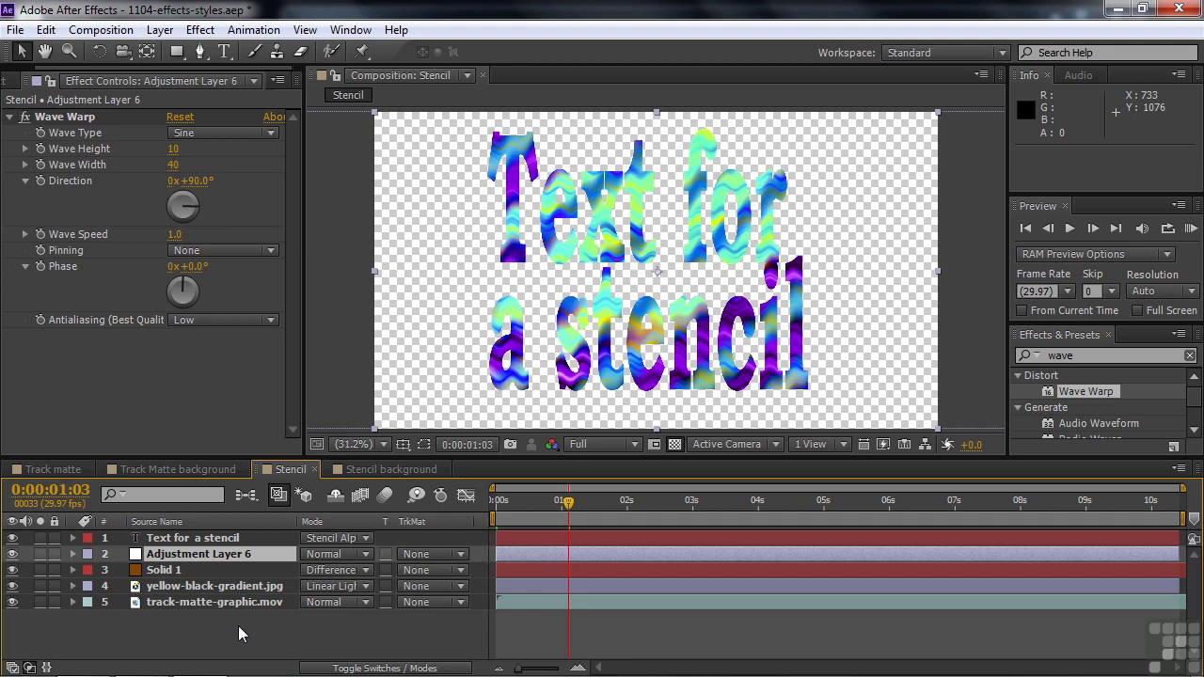
Nest the wave-warped Stencil composition above Solid 2 in the Stencil background composition
click(387, 467)
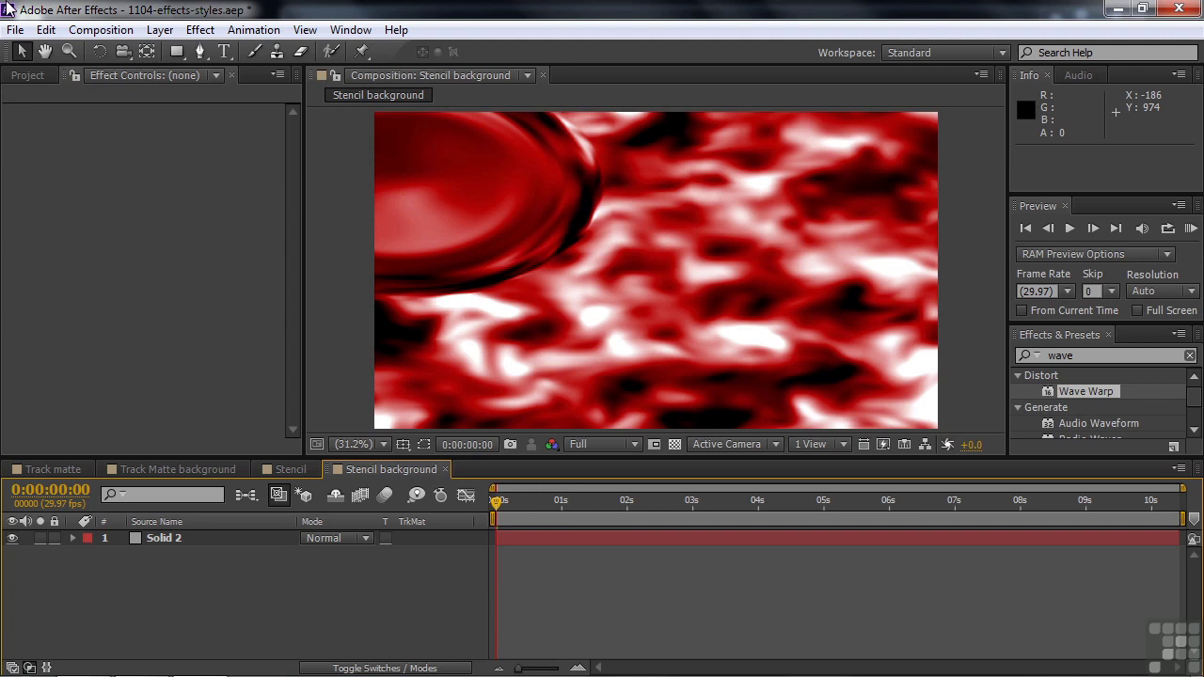
click(26, 76)
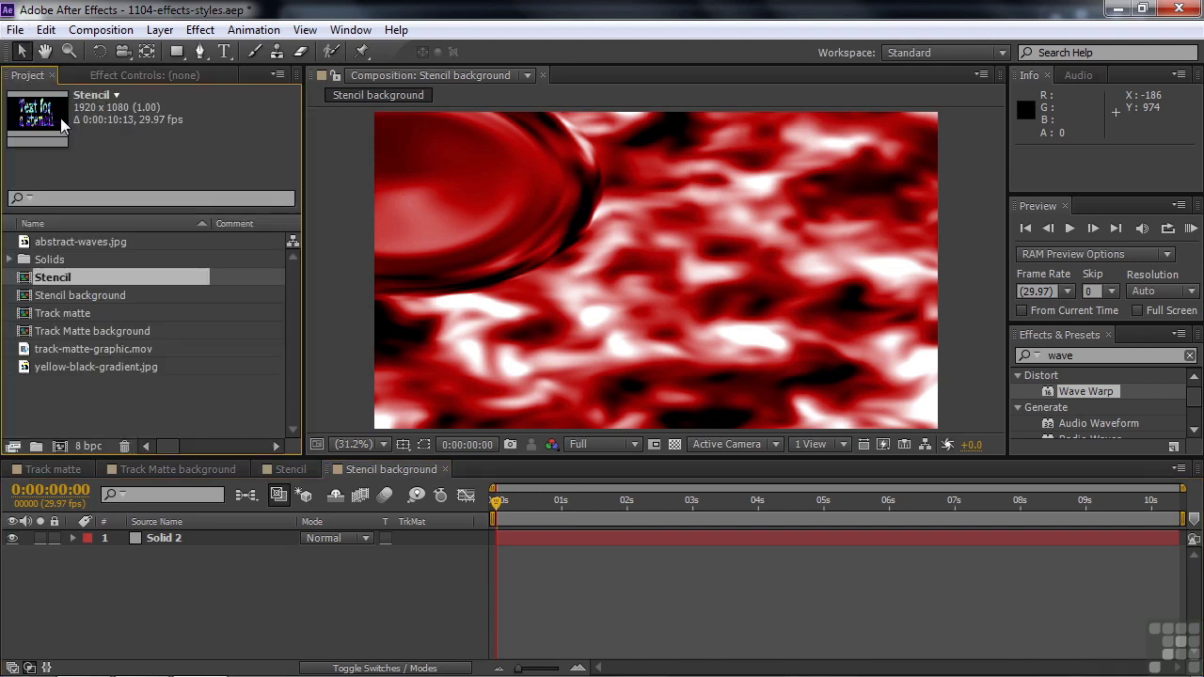
drag(36, 275, 150, 535)
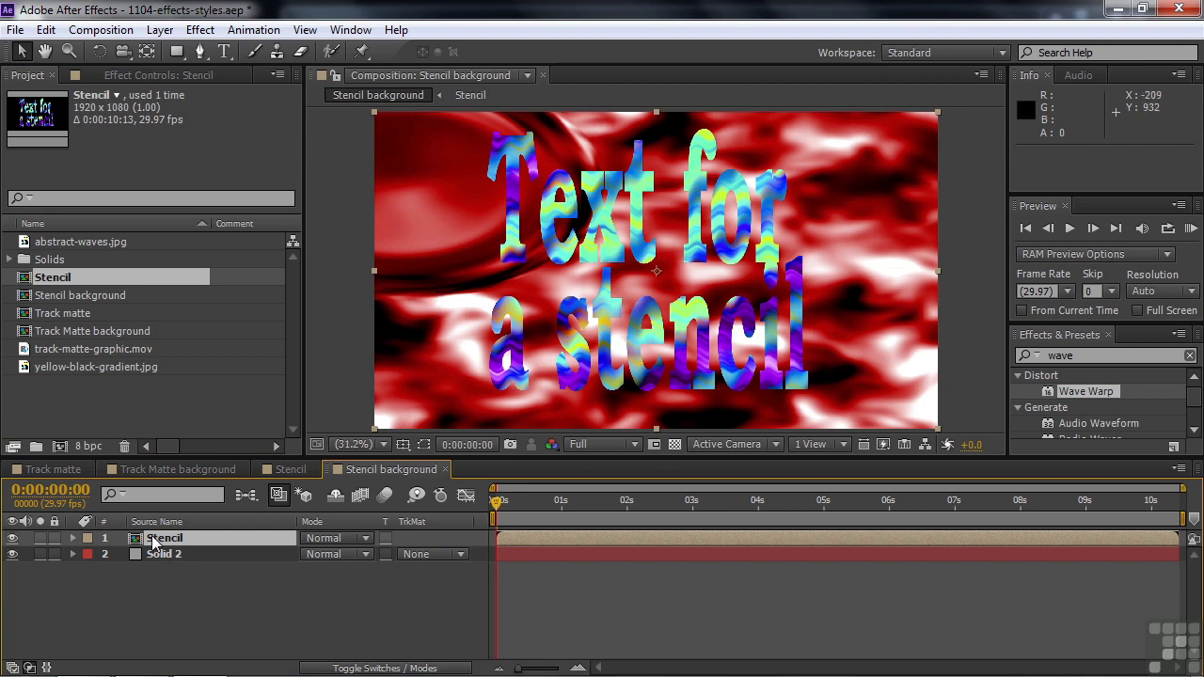
Move the adjustment layer above the text layer in the Stencil composition, and view the result in Stencil background
click(282, 470)
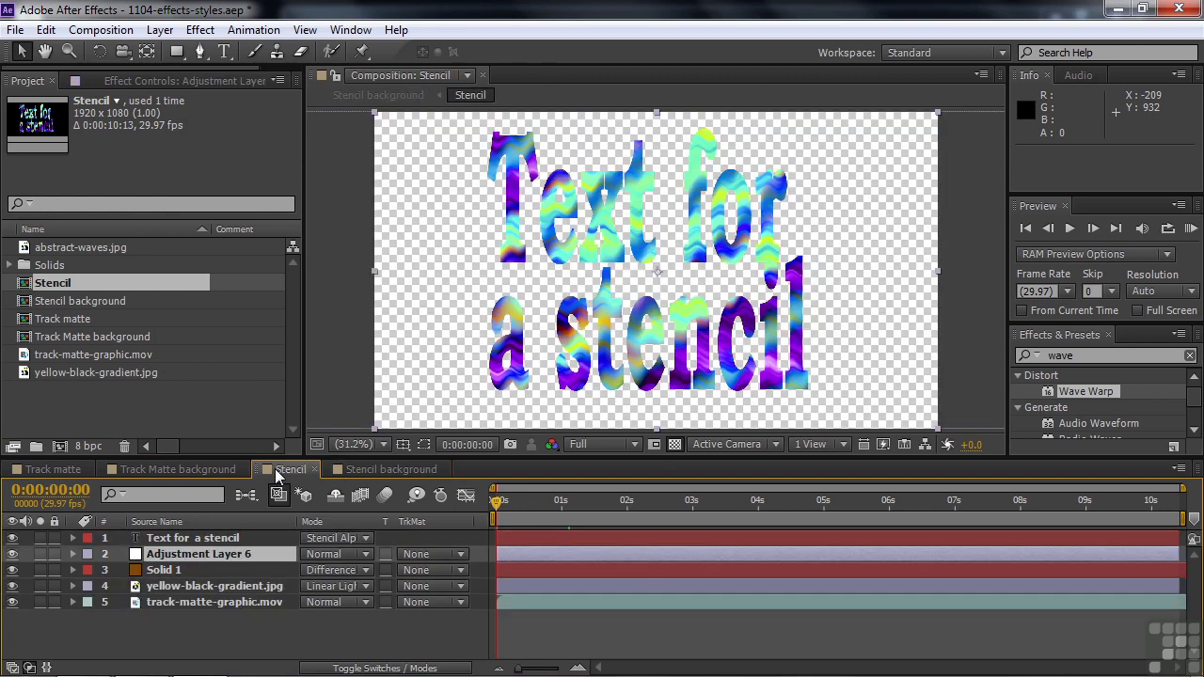
click(159, 556)
drag(159, 556, 160, 532)
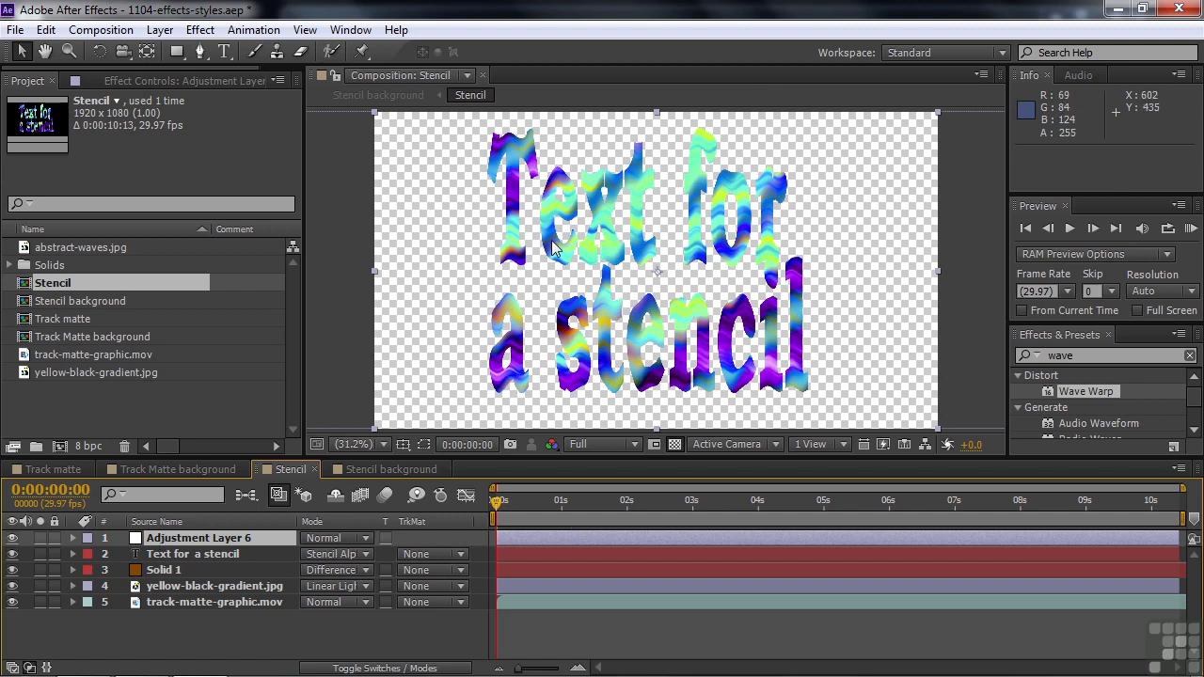
click(388, 469)
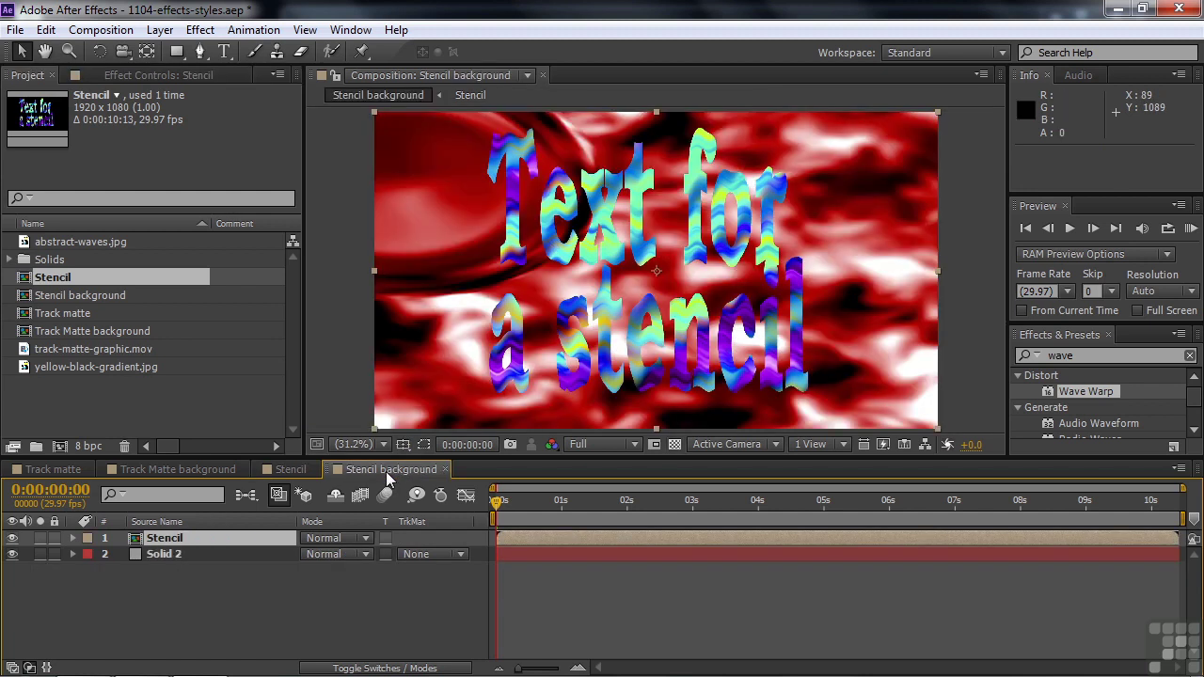